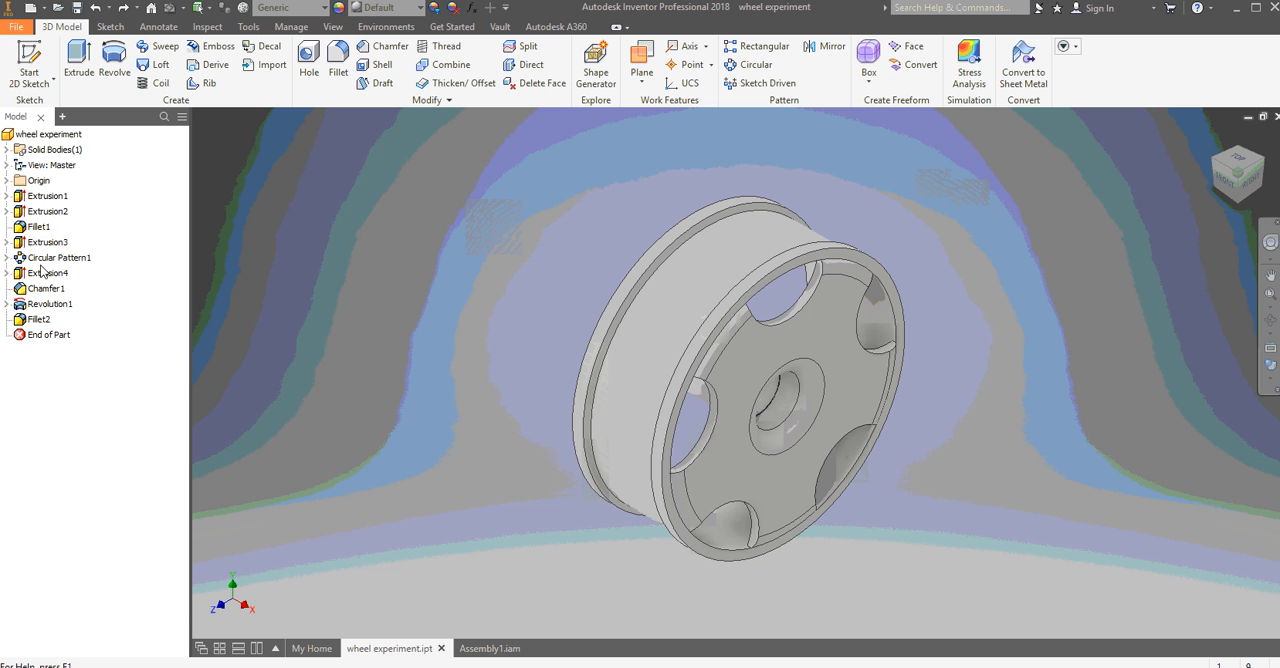
- Edit the circular pattern of the wheel's cutouts and set its occurrence count to 7
{"action": "right_click", "coordinate": [40, 258]}
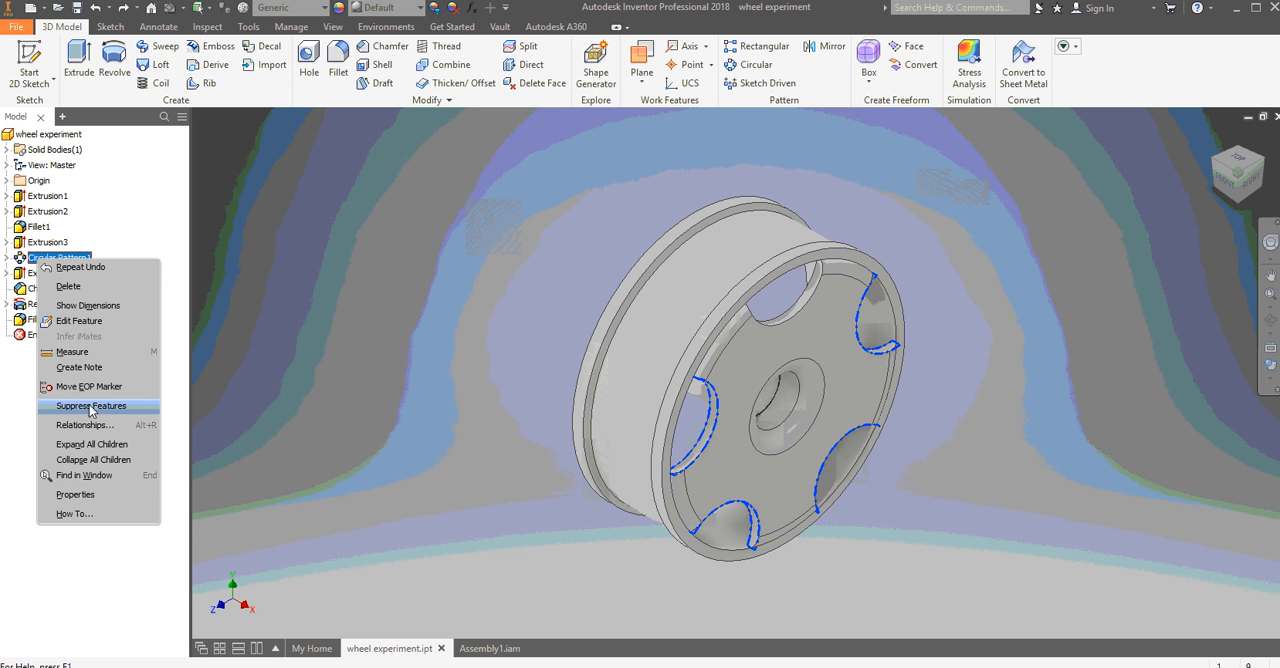
{"action": "left_click", "coordinate": [79, 320]}
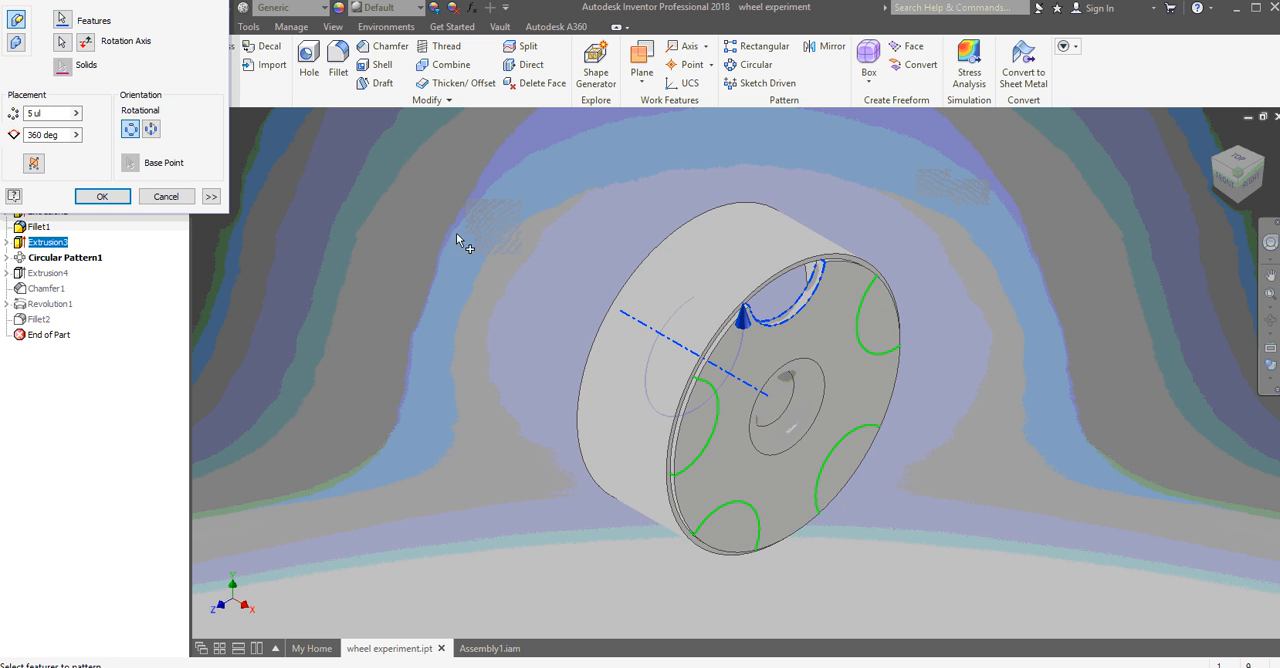
{"action": "left_click_drag", "start_coordinate": [114, 0], "coordinate": [369, 154]}
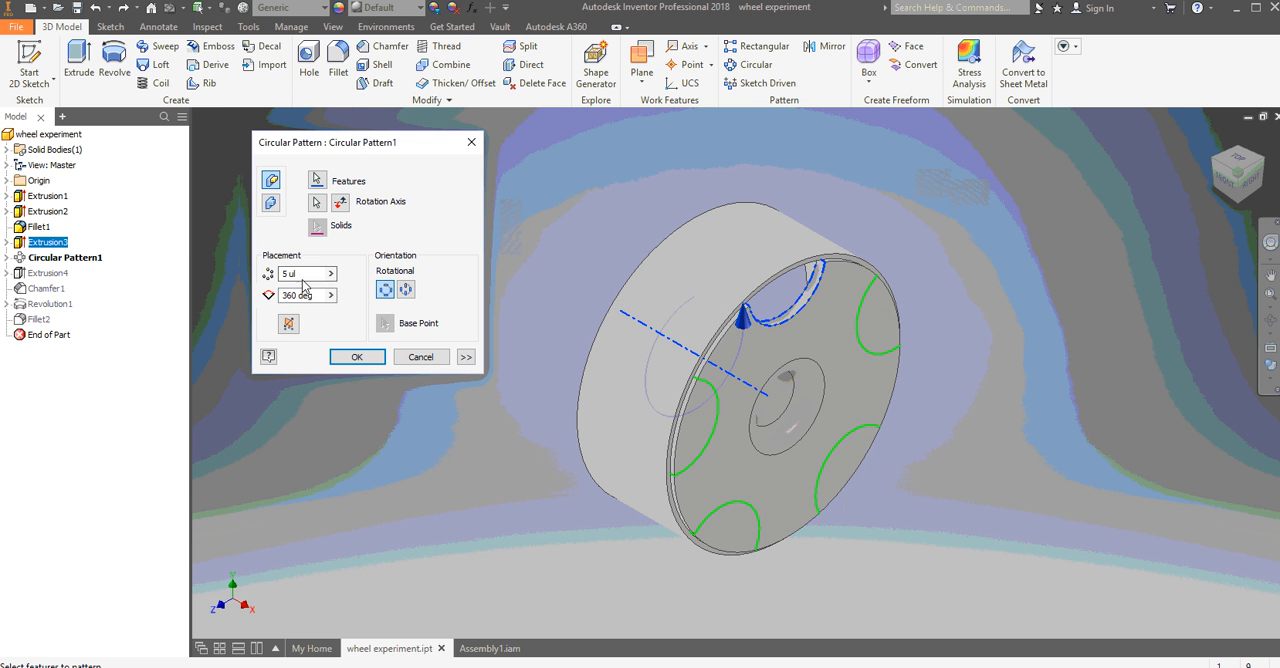
{"action": "left_click_drag", "start_coordinate": [305, 275], "coordinate": [142, 220]}
{"action": "type", "text": "7"}
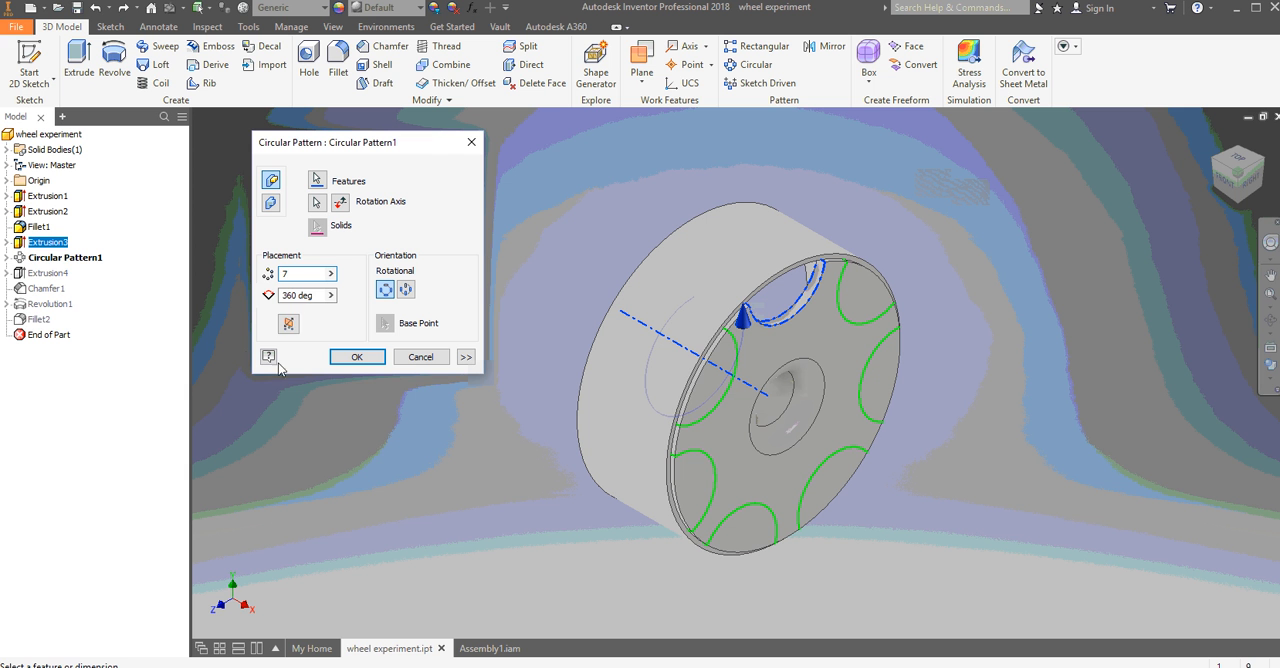
- Set the cutout pattern's angle to 180 deg with 4 occurrences, apply it, and undo the change
{"action": "left_click_drag", "start_coordinate": [315, 295], "coordinate": [254, 296]}
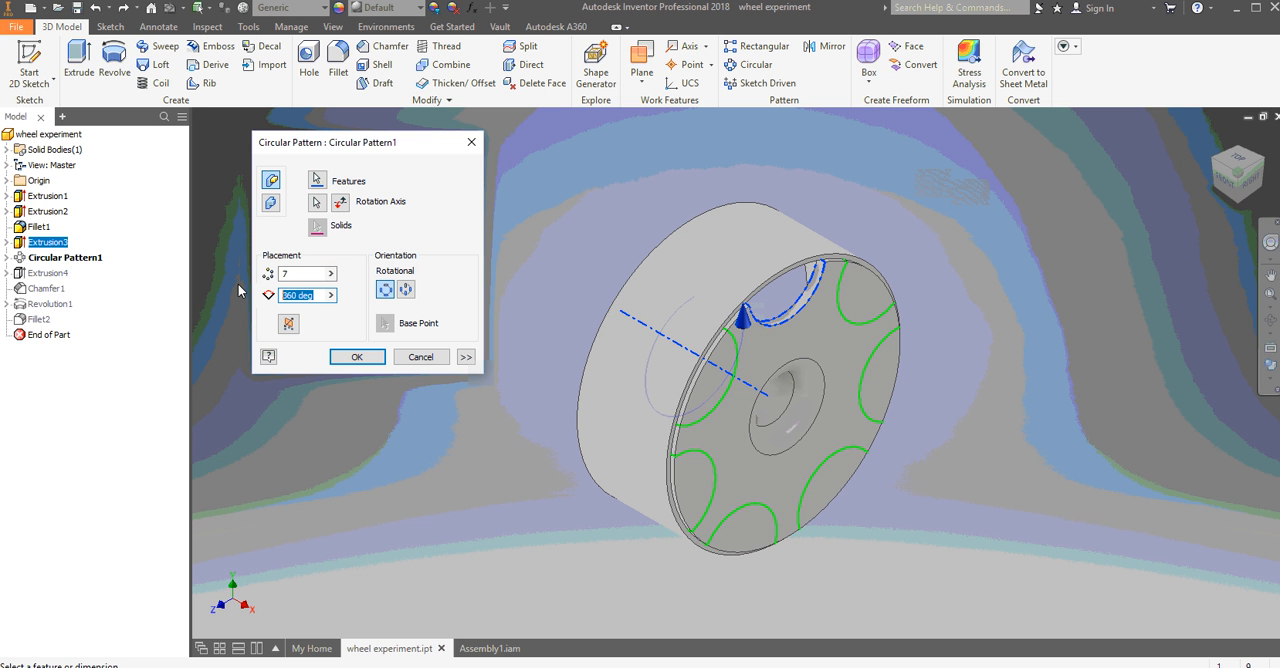
{"action": "type", "text": "180"}
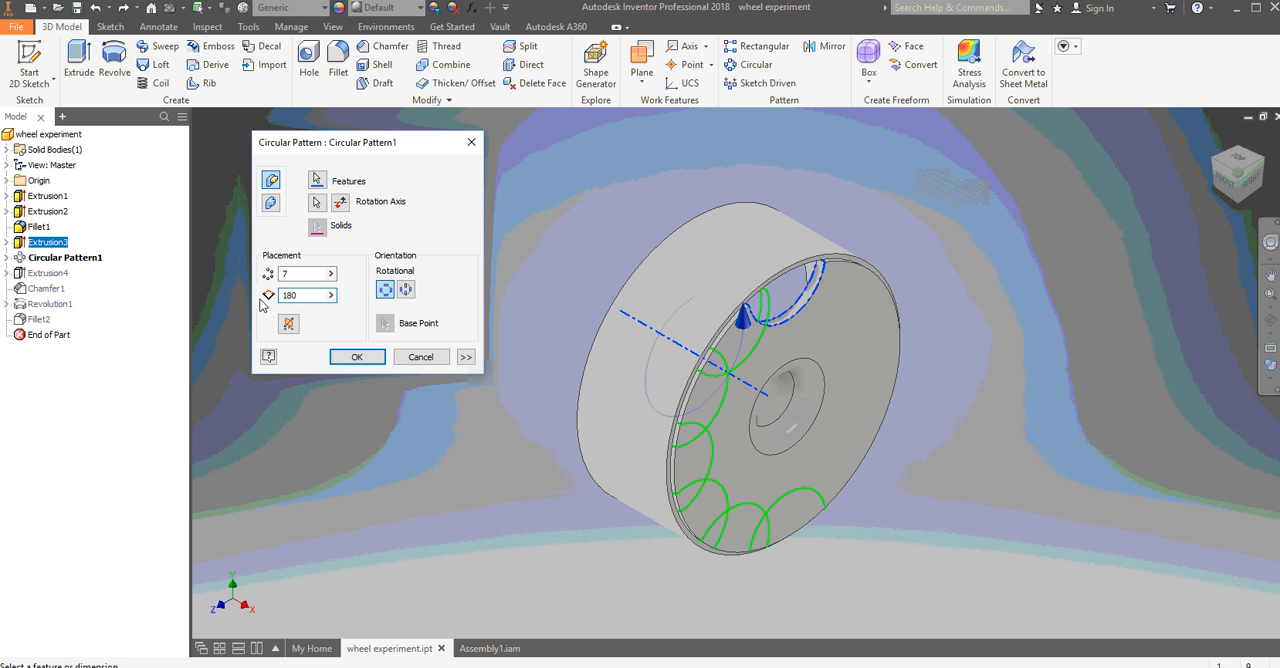
{"action": "double_click", "coordinate": [299, 274]}
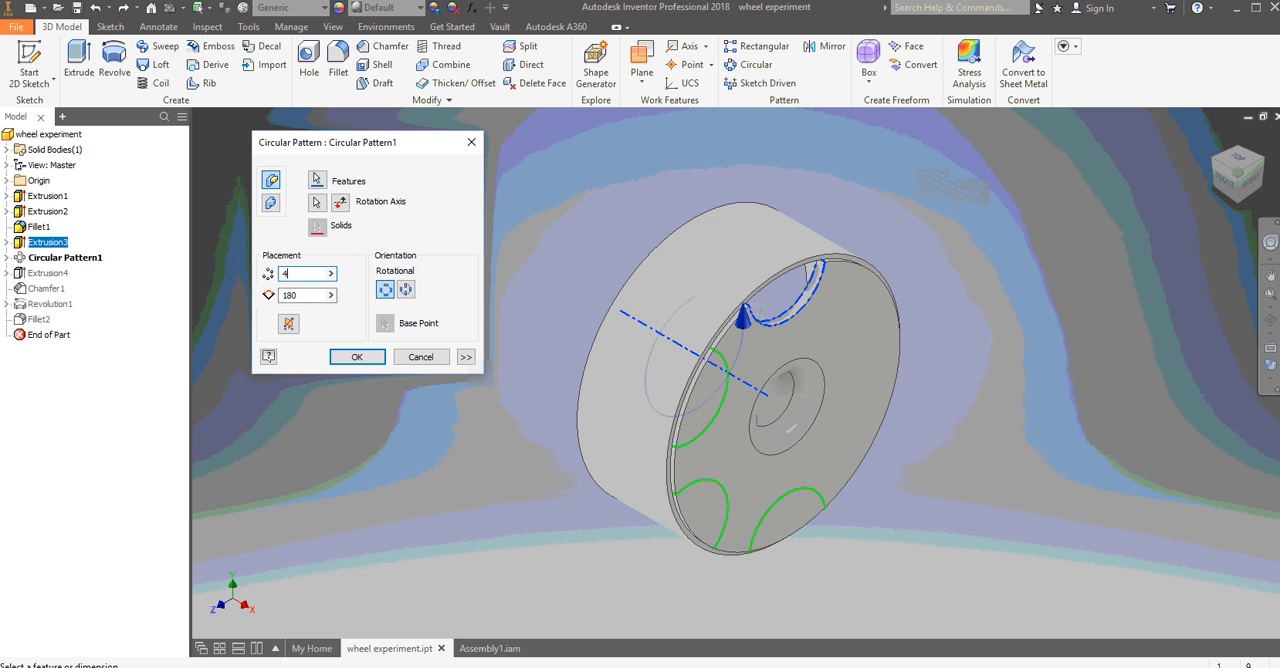
{"action": "left_click", "coordinate": [360, 357]}
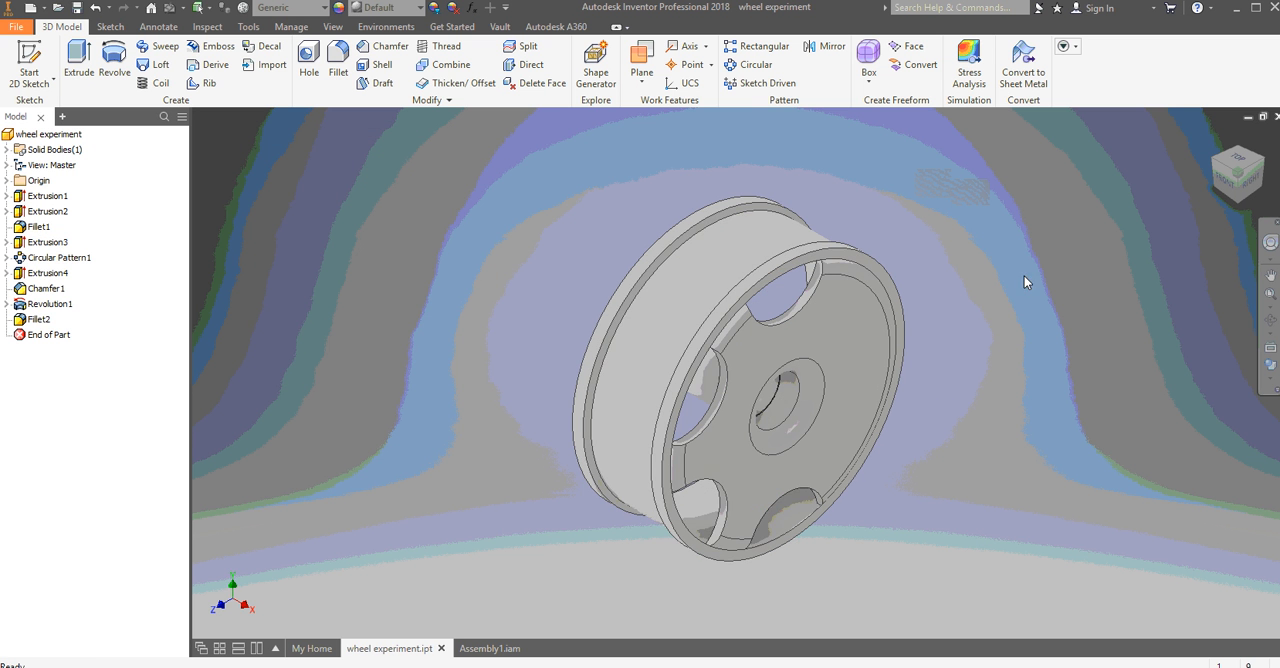
{"action": "right_click", "coordinate": [328, 297]}
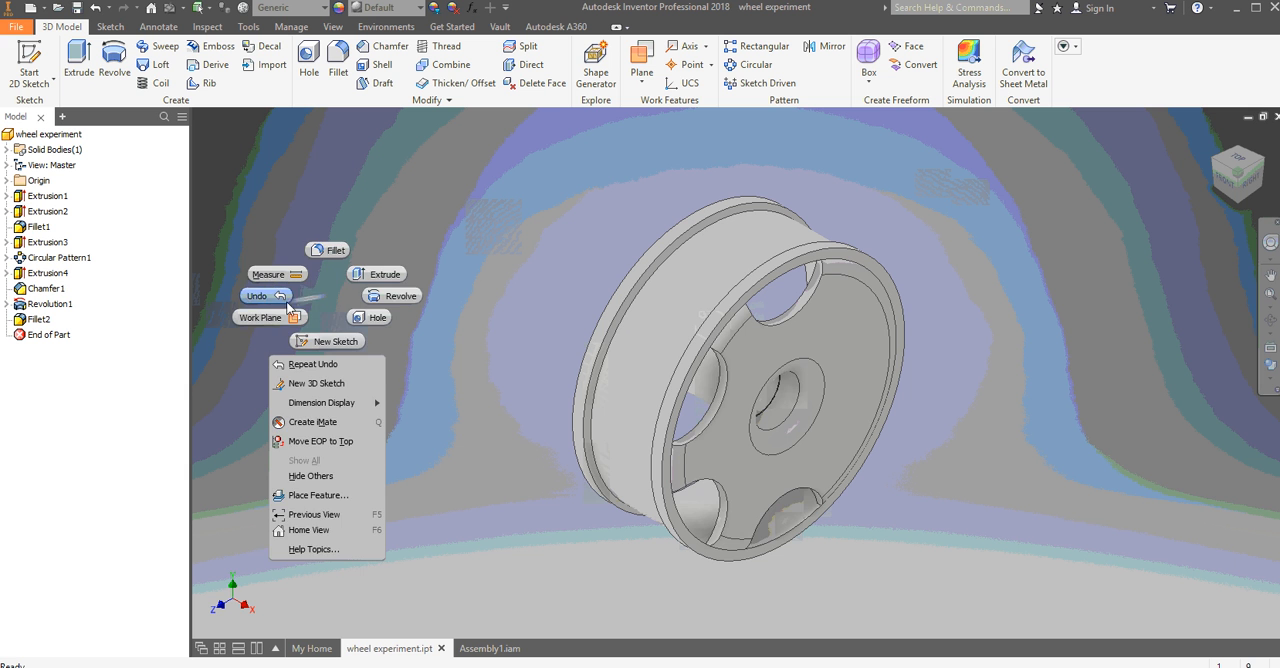
{"action": "left_click", "coordinate": [266, 296]}
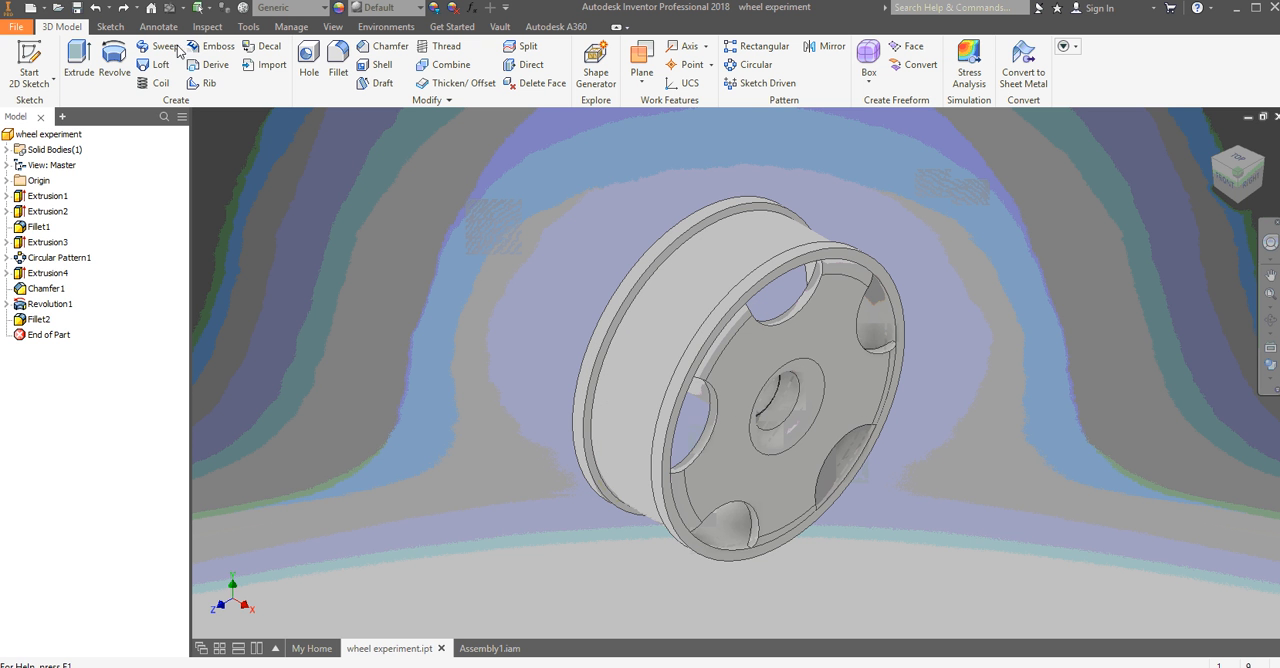
{"action": "right_click", "coordinate": [60, 258]}
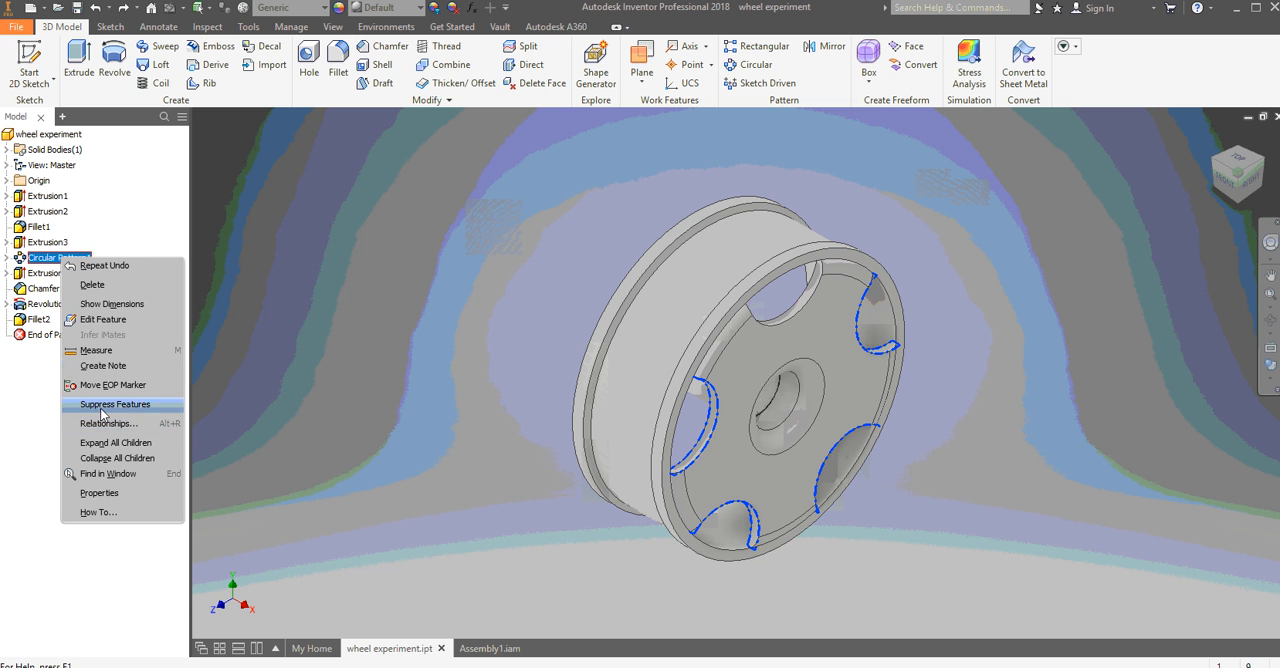
{"action": "left_click", "coordinate": [95, 319]}
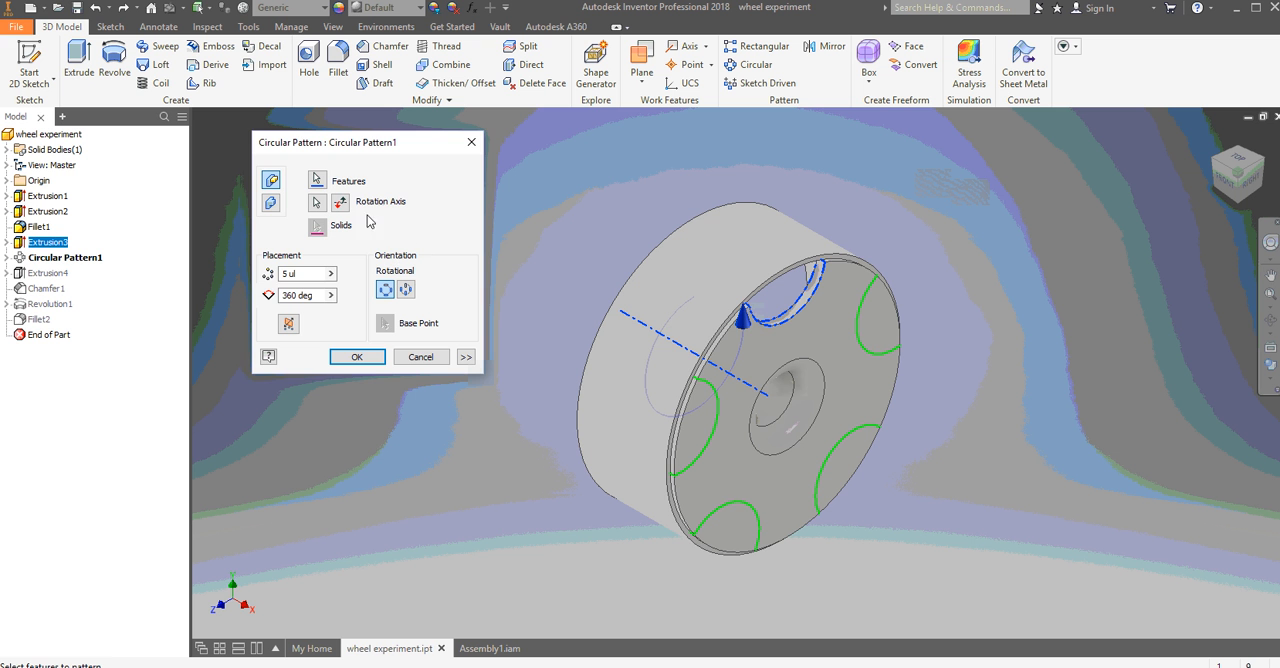
{"action": "left_click", "coordinate": [471, 142]}
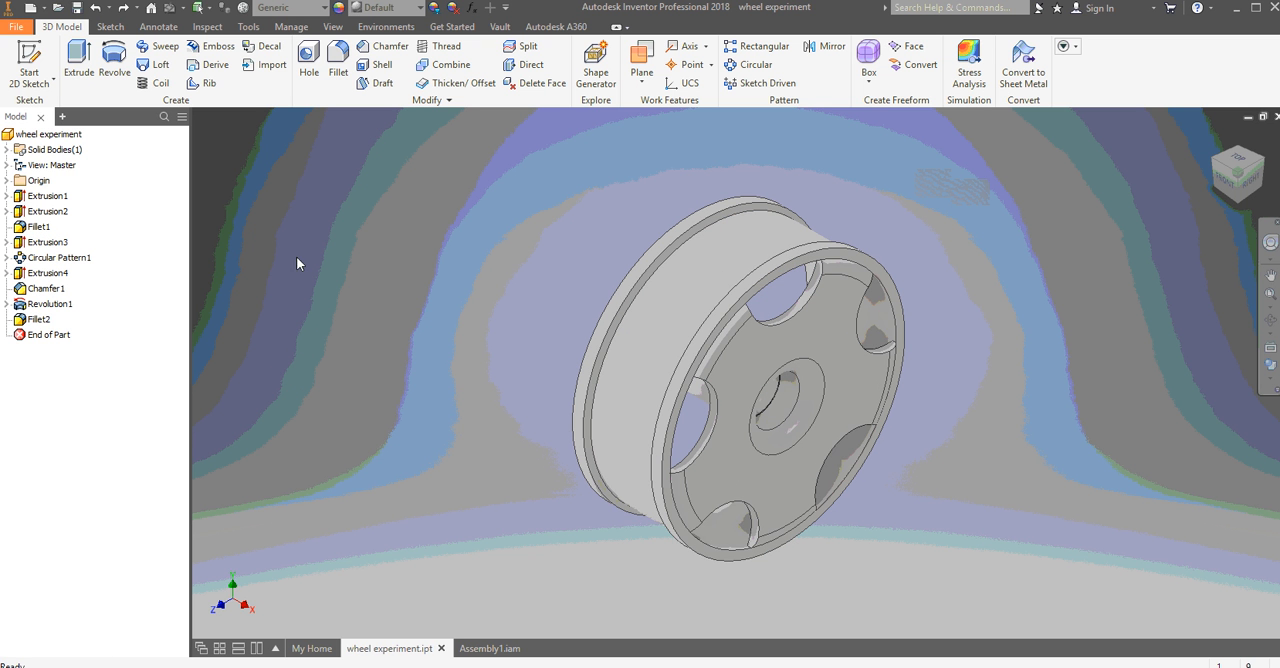
- Change the extents of the rim revolution to an angle of 330 deg, apply it, and undo the change
{"action": "right_click", "coordinate": [64, 305]}
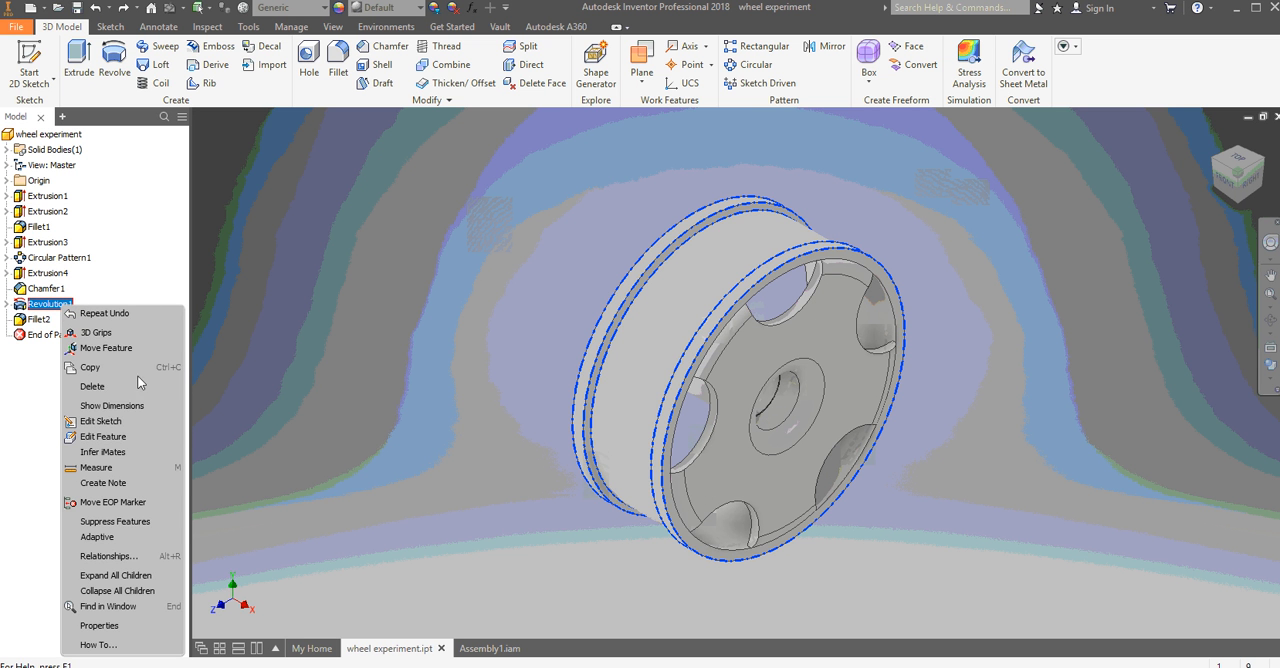
{"action": "left_click", "coordinate": [104, 437]}
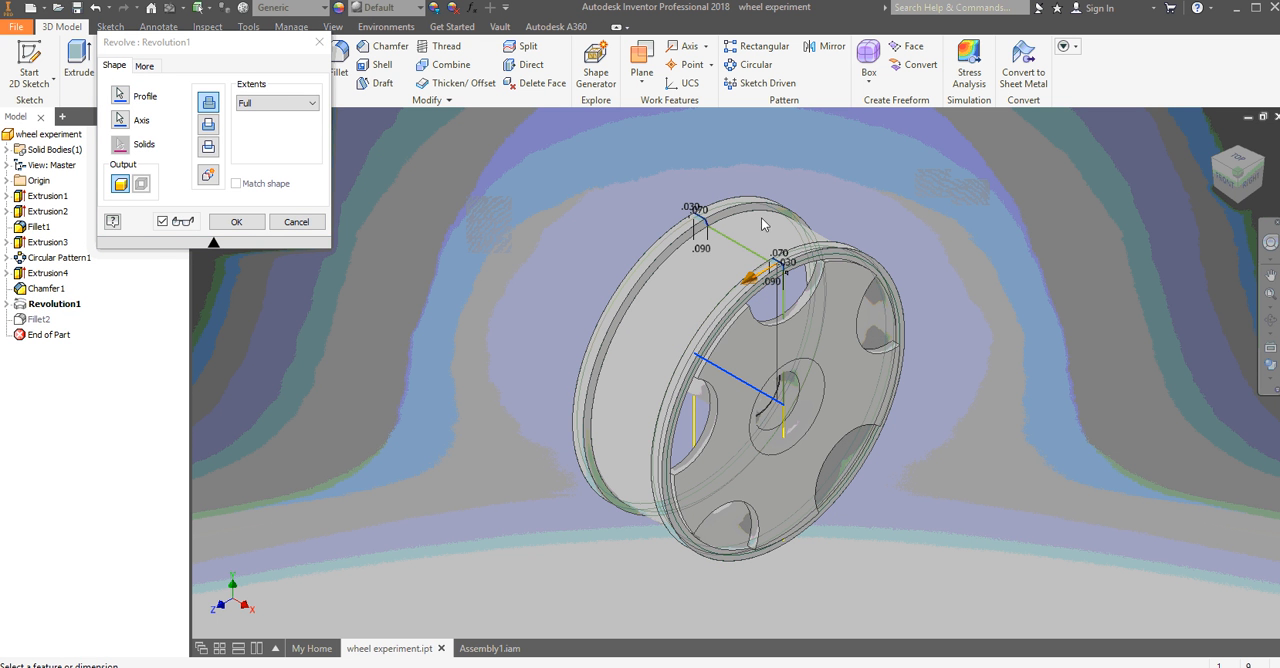
{"action": "left_click", "coordinate": [285, 103]}
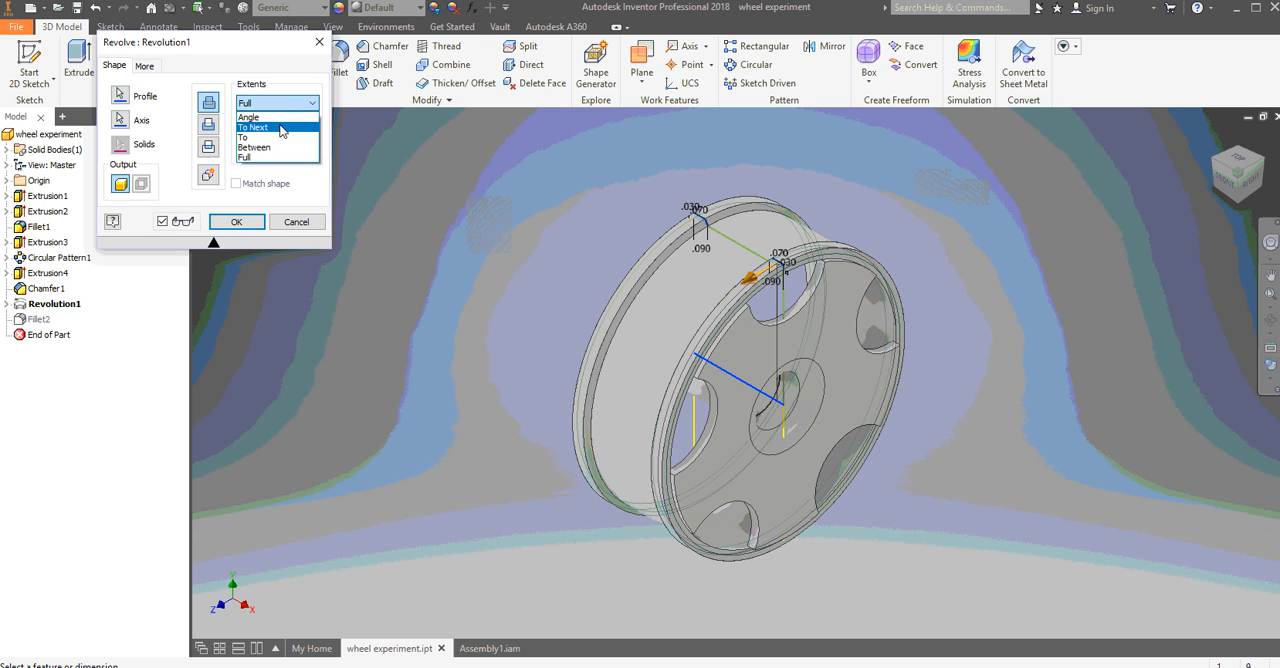
{"action": "left_click", "coordinate": [249, 117]}
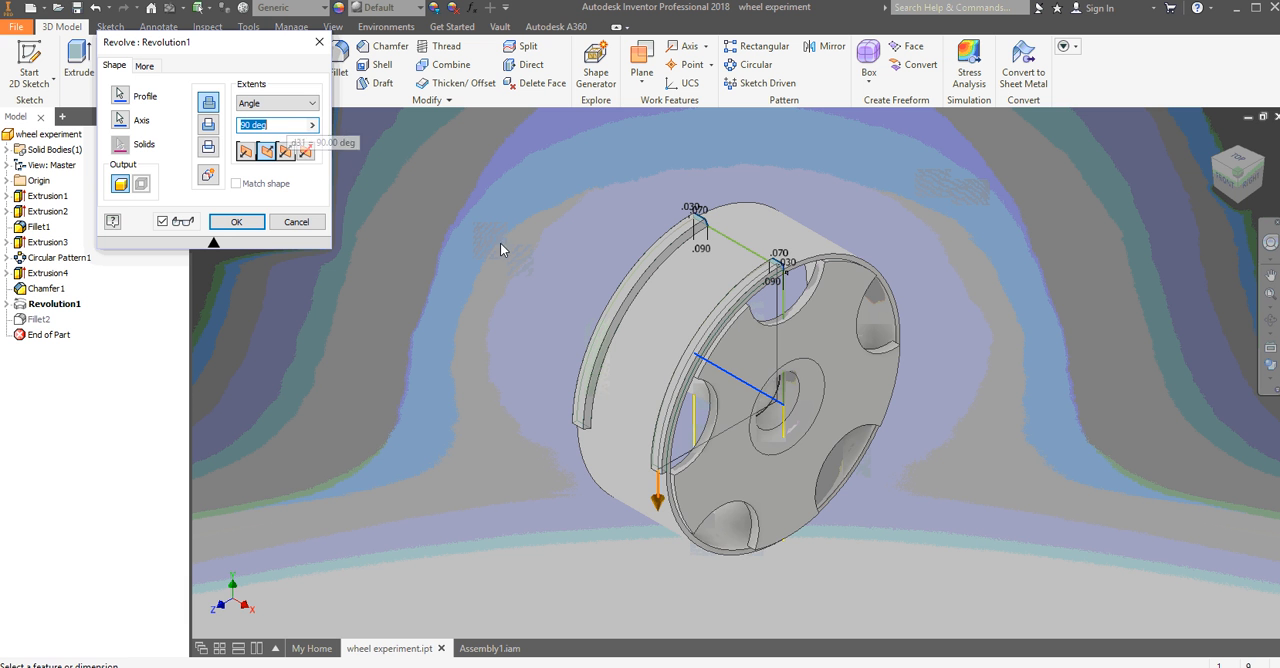
{"action": "left_click_drag", "start_coordinate": [657, 500], "coordinate": [835, 242]}
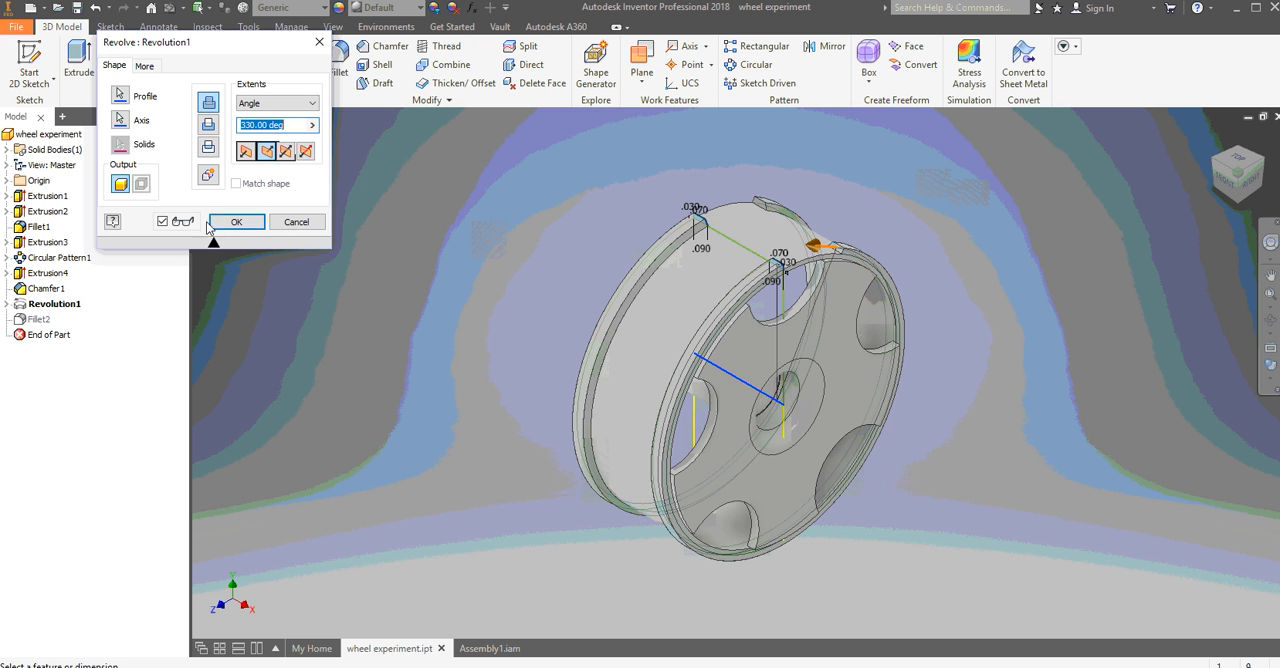
{"action": "left_click", "coordinate": [236, 221]}
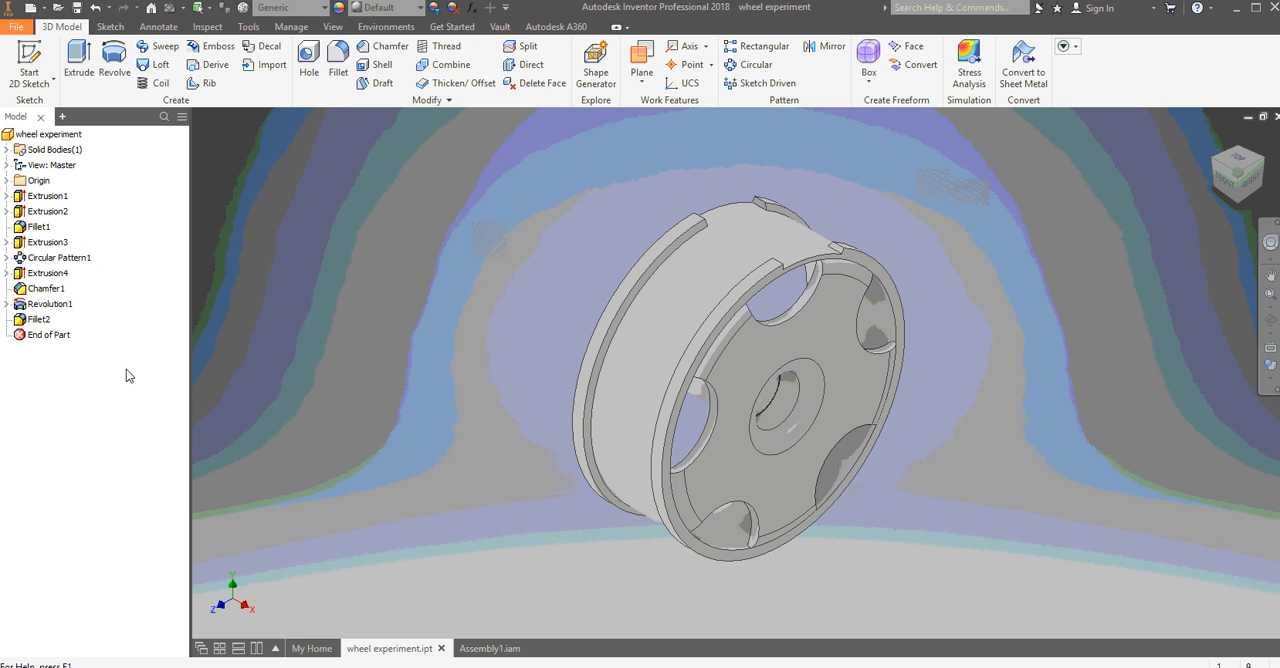
{"action": "right_click", "coordinate": [288, 316]}
{"action": "key", "text": "Escape"}
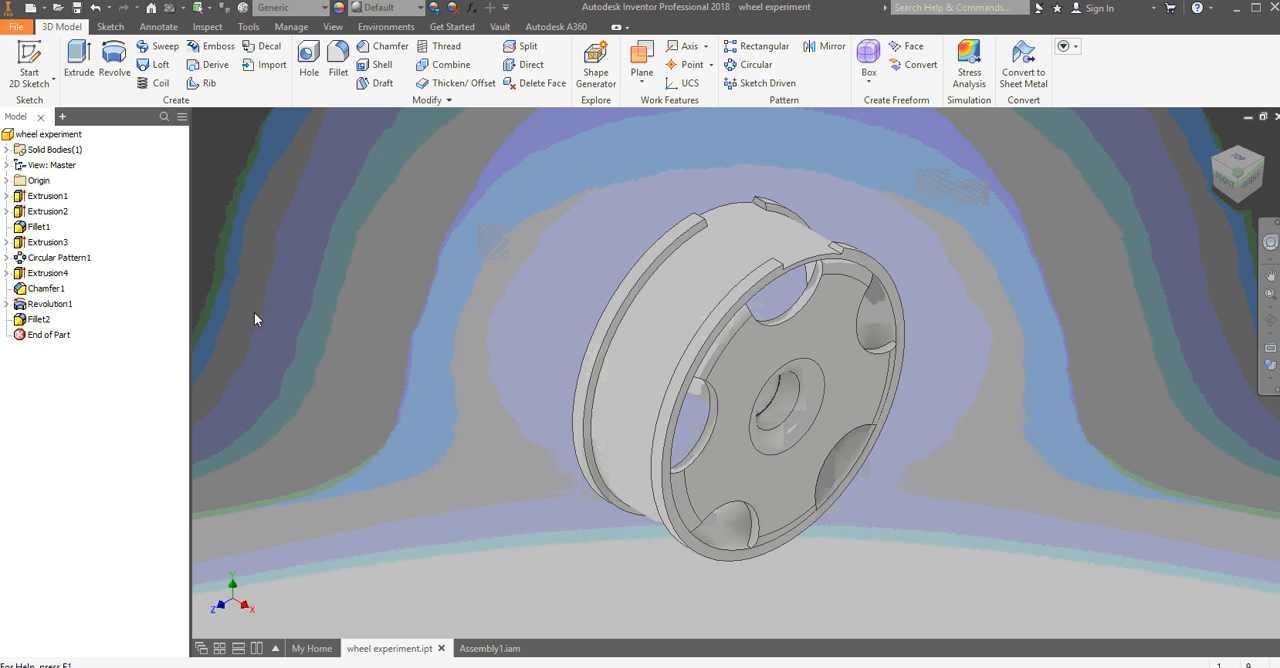
- Preview the rim revolution with the Cut operation and cancel the edit
{"action": "left_click", "coordinate": [55, 308]}
{"action": "right_click", "coordinate": [55, 309]}
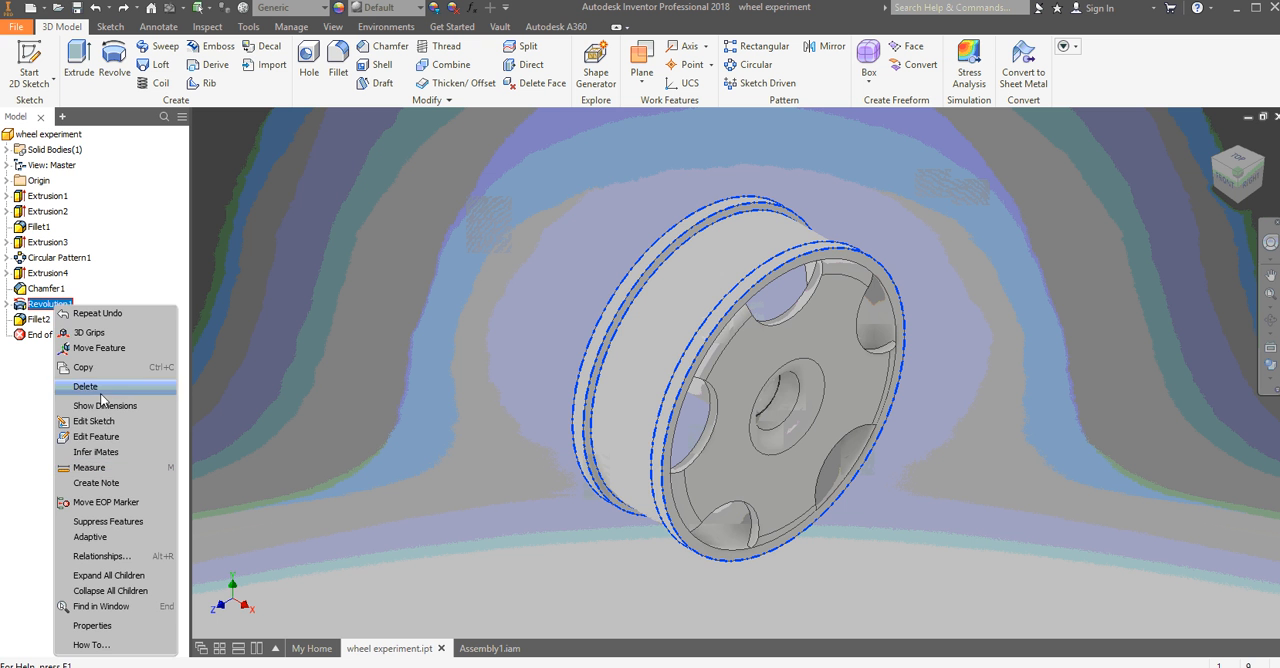
{"action": "left_click", "coordinate": [96, 441]}
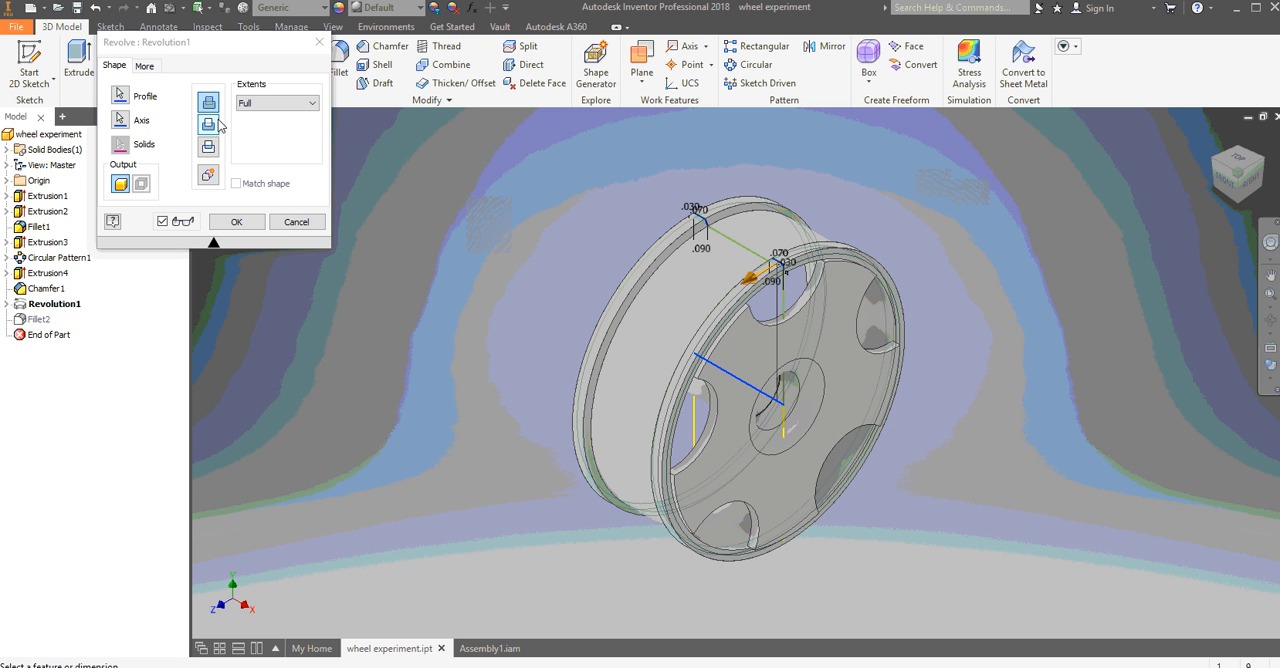
{"action": "left_click", "coordinate": [208, 124]}
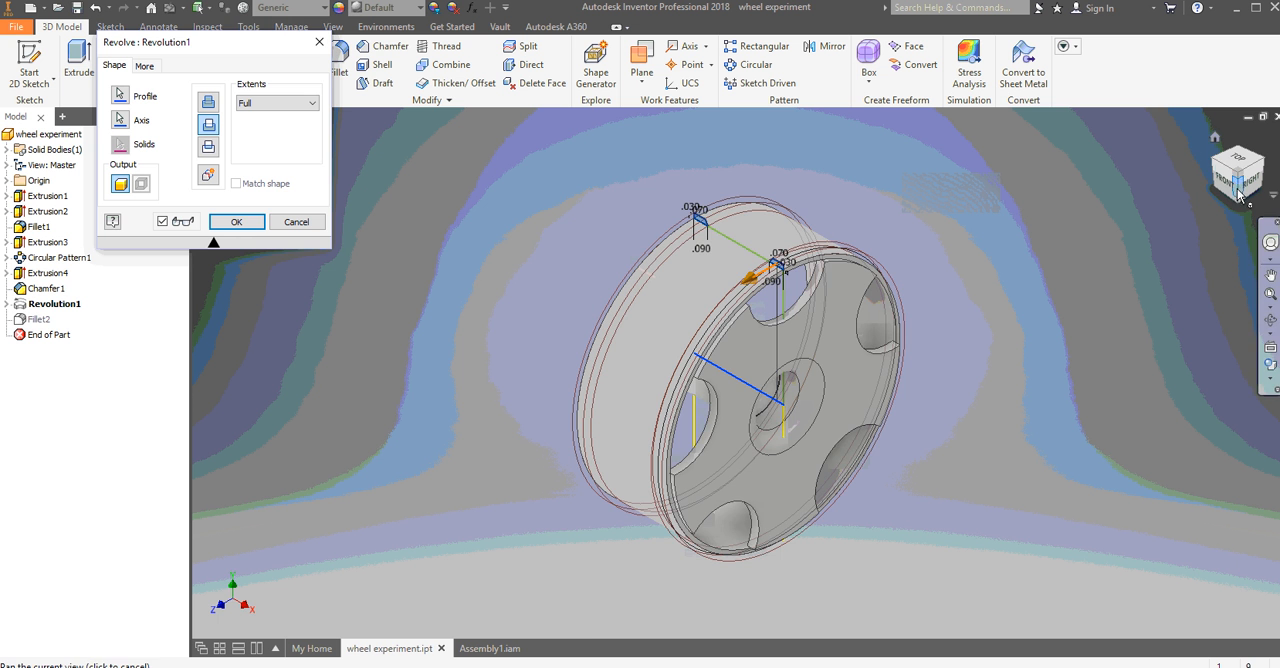
{"action": "left_click_drag", "start_coordinate": [1240, 192], "coordinate": [1071, 225]}
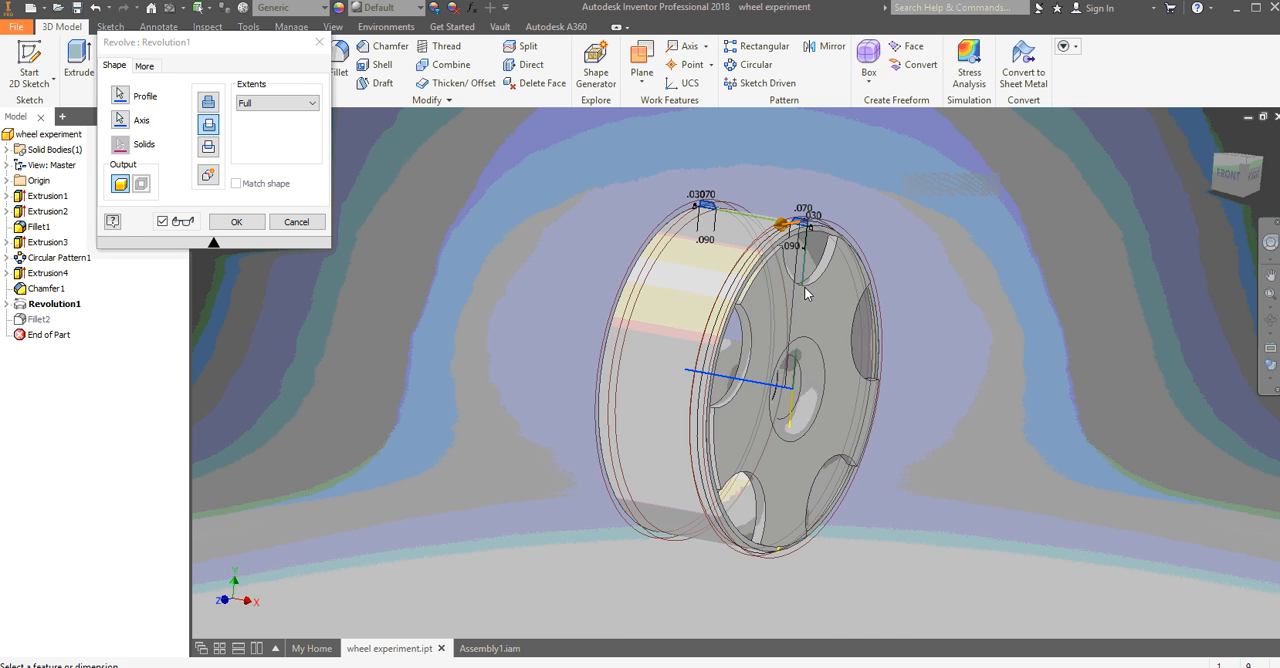
{"action": "scroll", "coordinate": [805, 290], "scroll_direction": "down", "scroll_amount": 3}
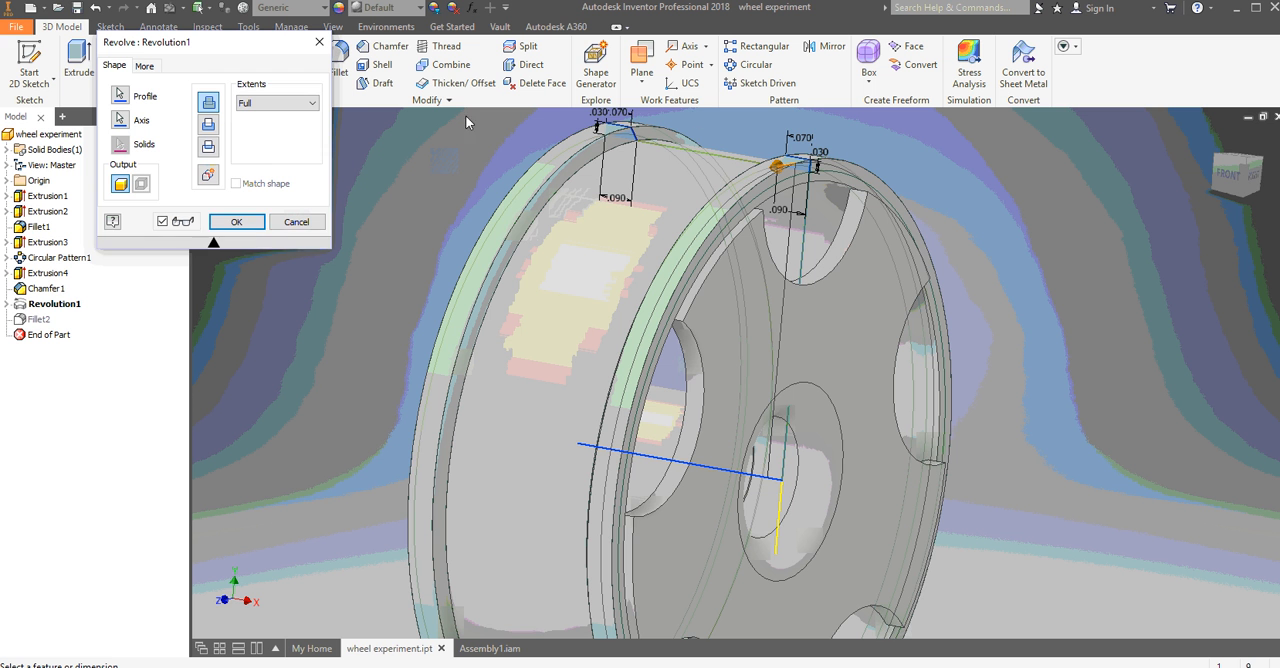
{"action": "left_click", "coordinate": [296, 222]}
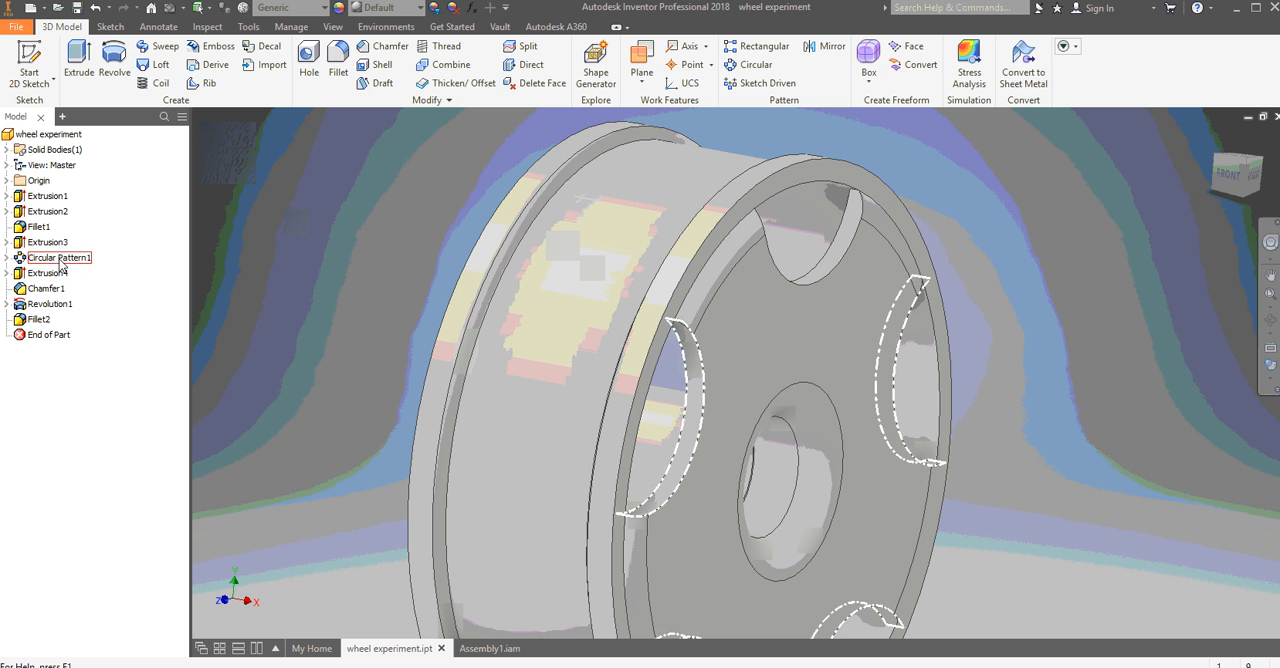
- Change the axis of the rim revolution to the vertical sketch line across the wheel's front face
{"action": "left_click", "coordinate": [55, 305]}
{"action": "right_click", "coordinate": [57, 307]}
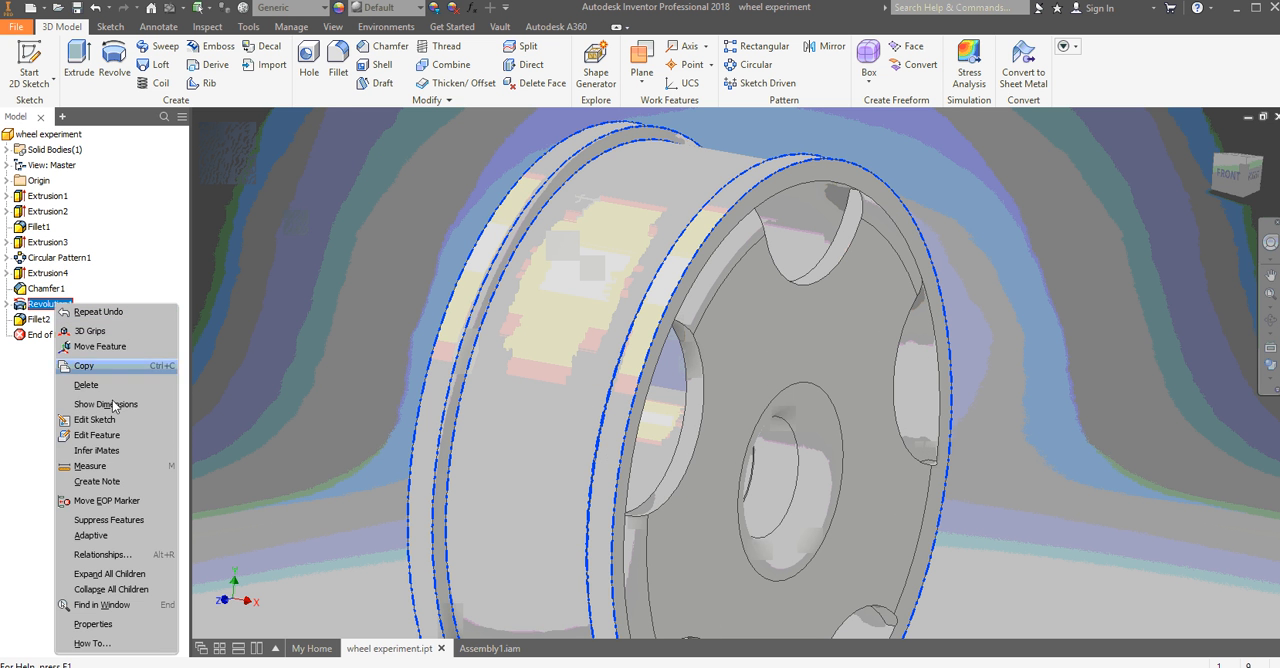
{"action": "left_click", "coordinate": [144, 438]}
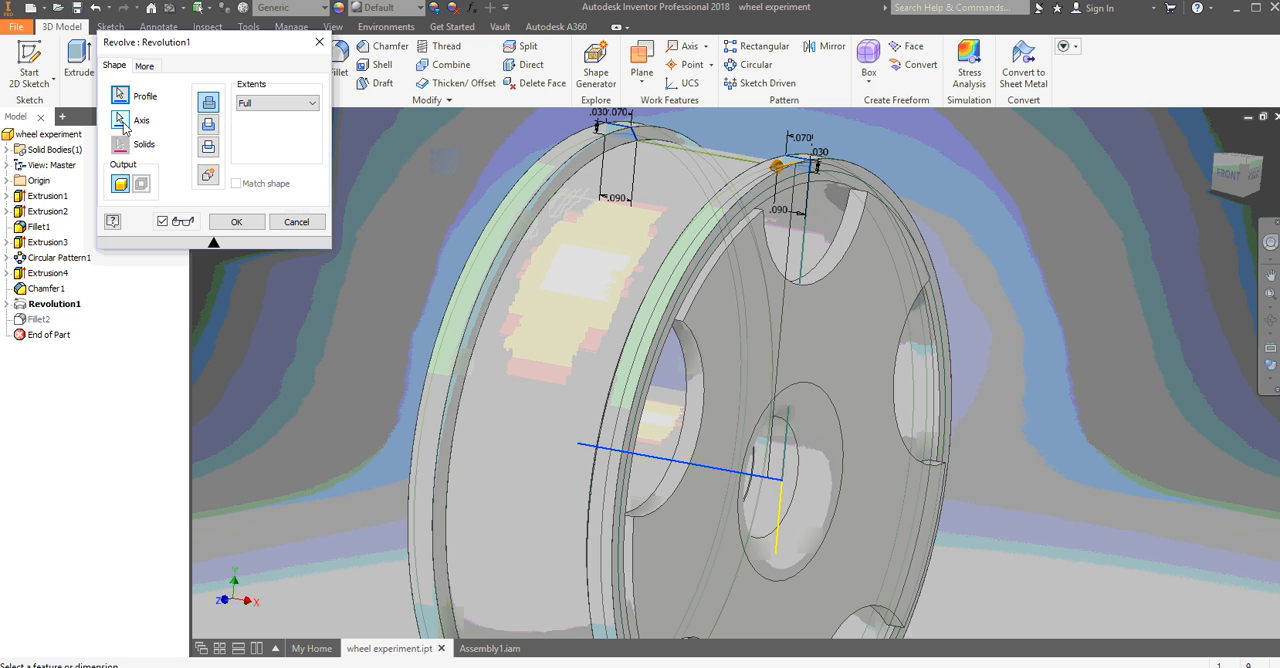
{"action": "left_click", "coordinate": [120, 119]}
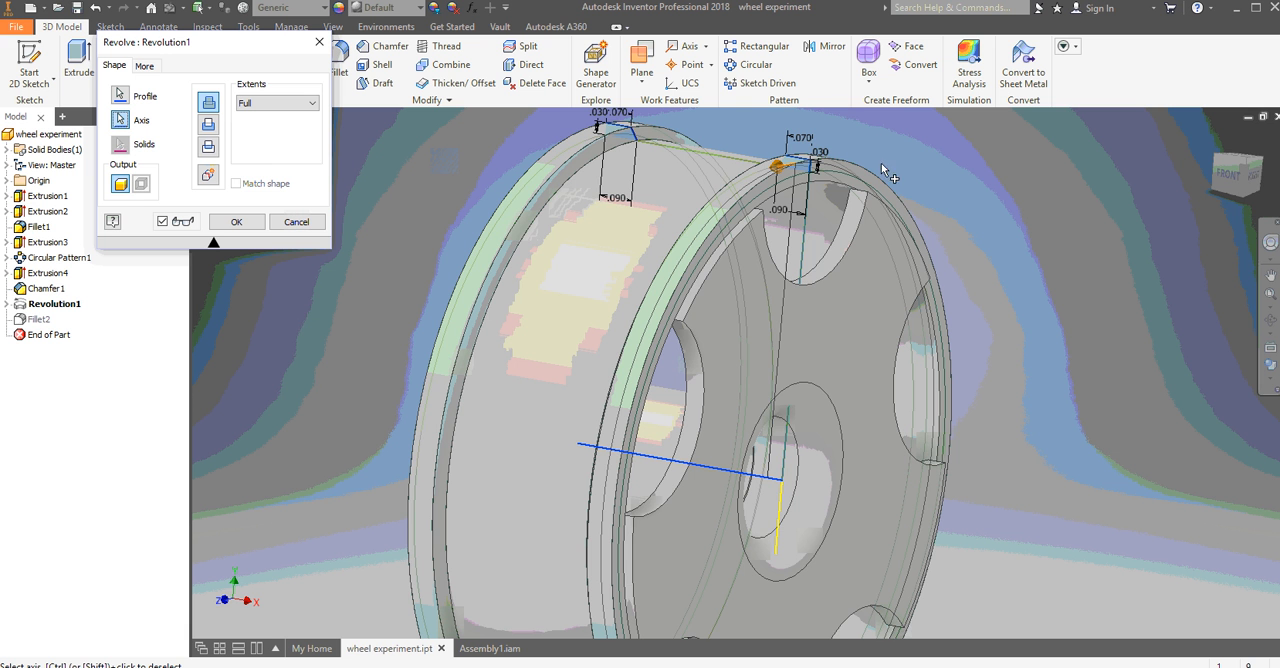
{"action": "scroll", "coordinate": [814, 246], "scroll_direction": "down", "scroll_amount": 3}
{"action": "left_click", "coordinate": [808, 238]}
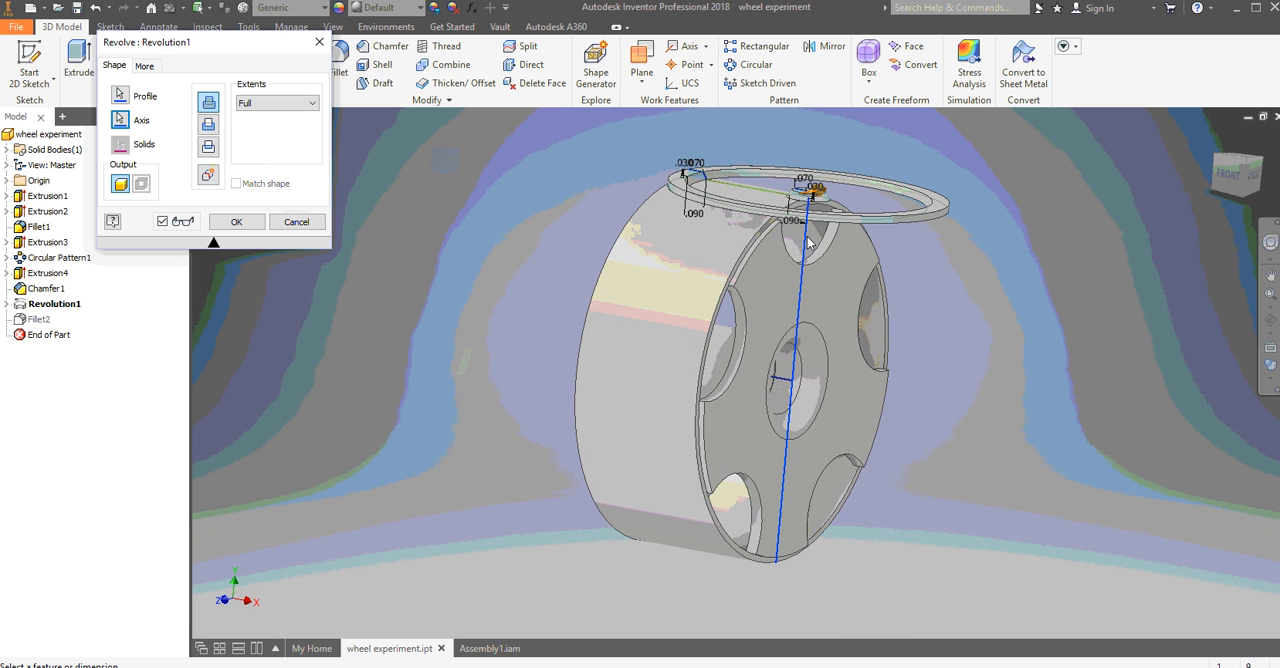
{"action": "middle_click_drag", "start_coordinate": [812, 194], "coordinate": [782, 317]}
{"action": "left_click", "coordinate": [238, 223]}
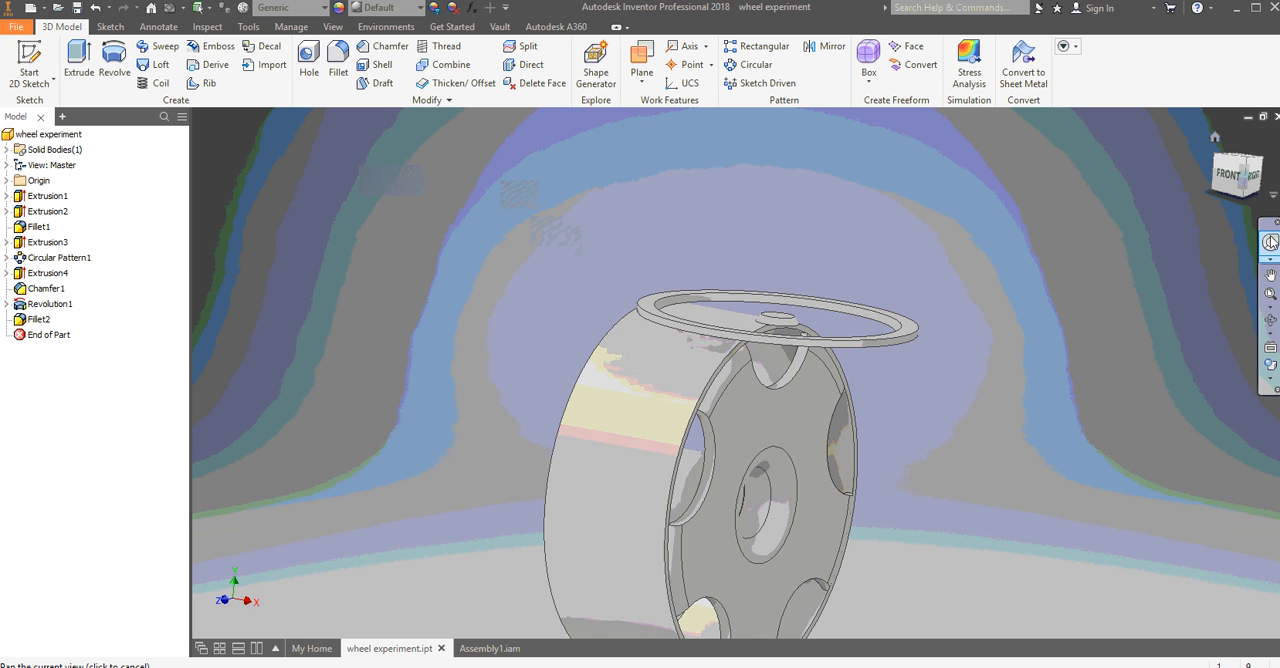
- Undo the change to the rim revolution's axis
{"action": "left_click", "coordinate": [1216, 134]}
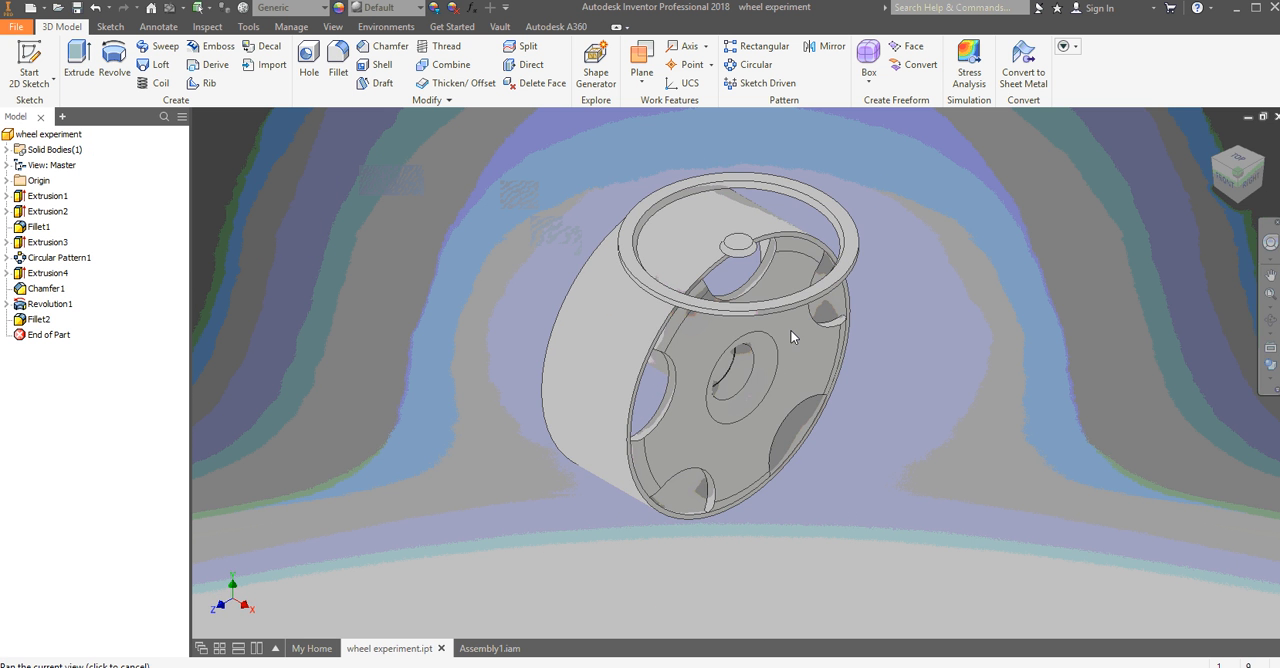
{"action": "right_click", "coordinate": [468, 180]}
{"action": "left_click", "coordinate": [402, 184]}
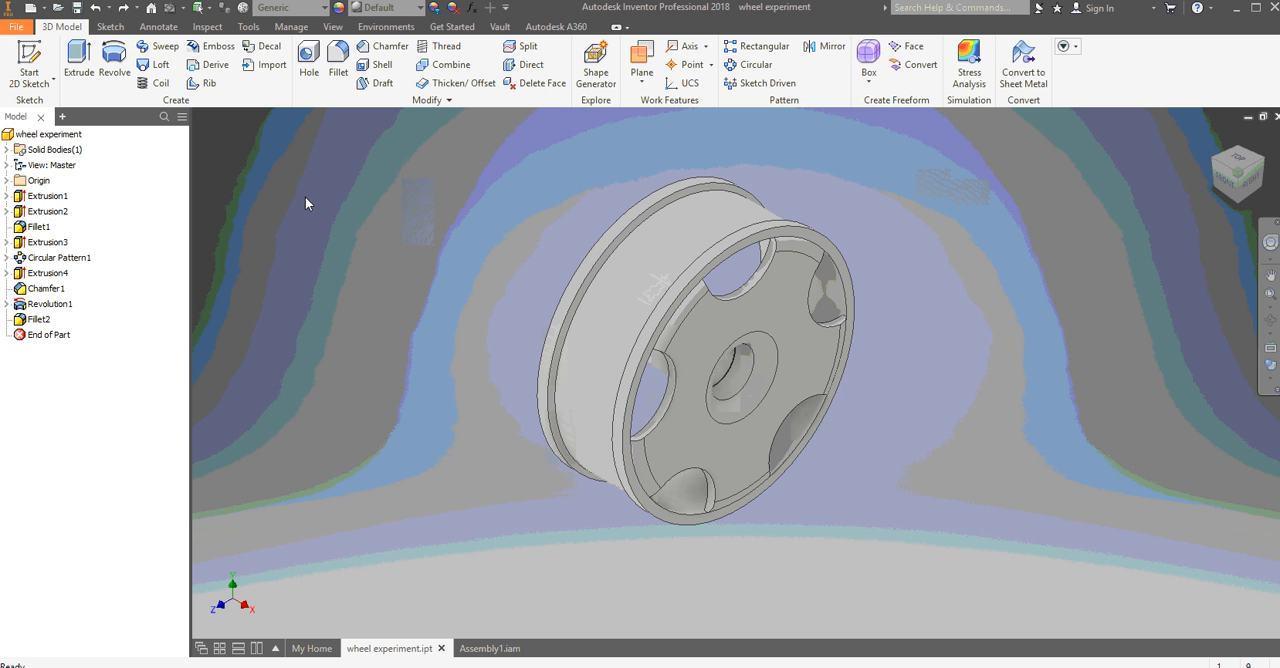
- Edit the rim revolution's sketch and set the height of the left-hand trapezoidal rim profile to .06 in
{"action": "left_click", "coordinate": [7, 304]}
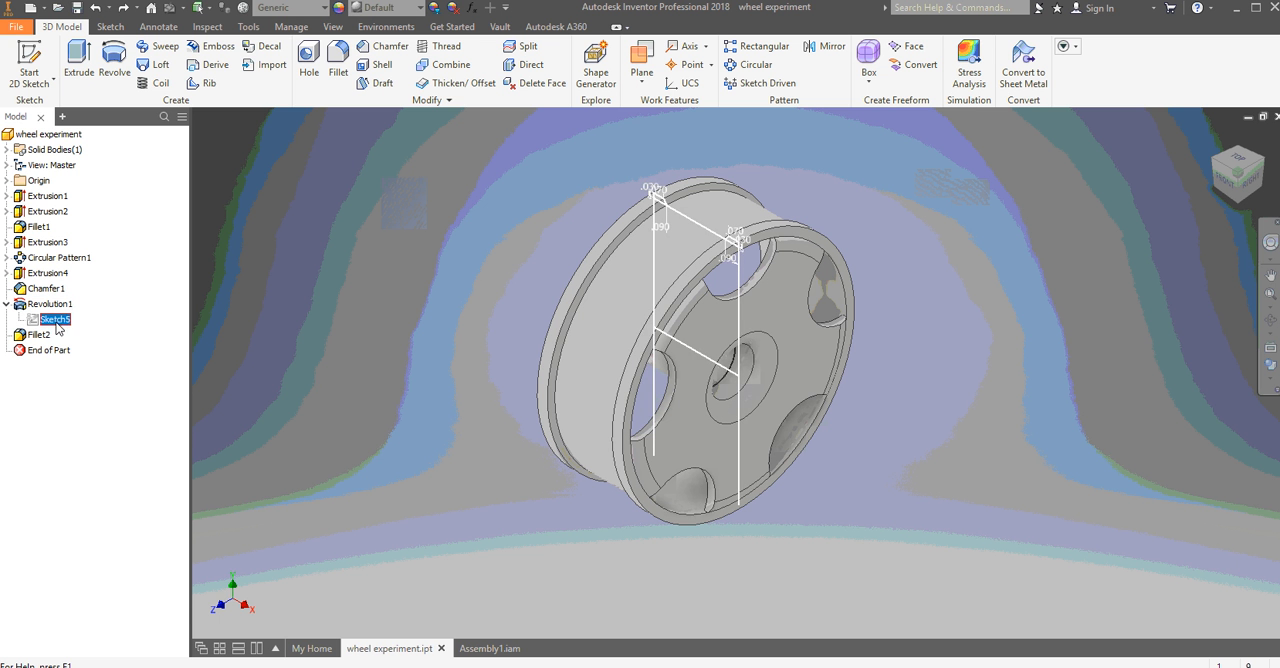
{"action": "right_click", "coordinate": [57, 324]}
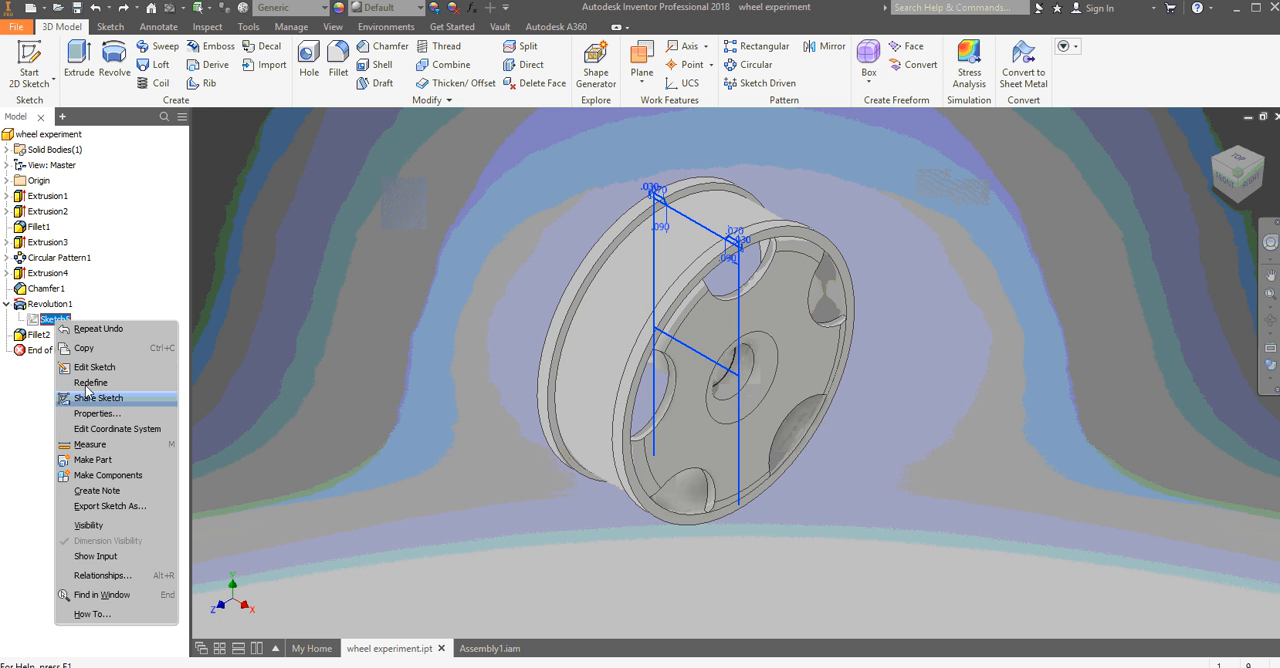
{"action": "left_click", "coordinate": [94, 367]}
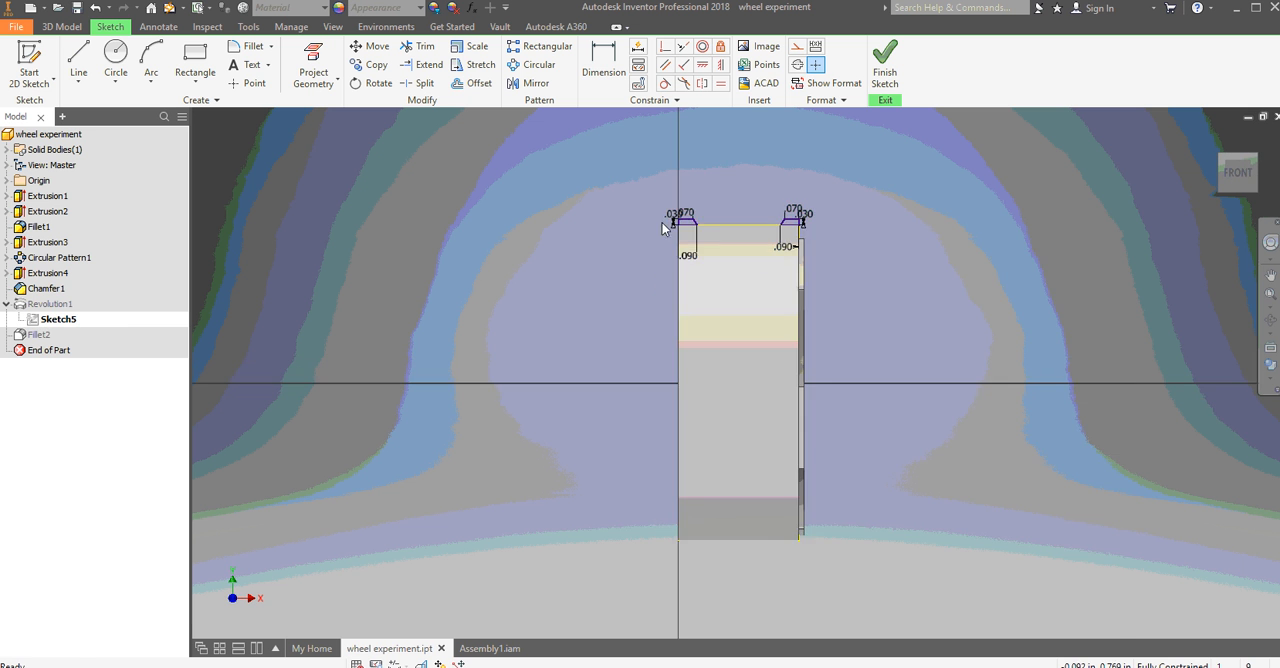
{"action": "double_click", "coordinate": [669, 196]}
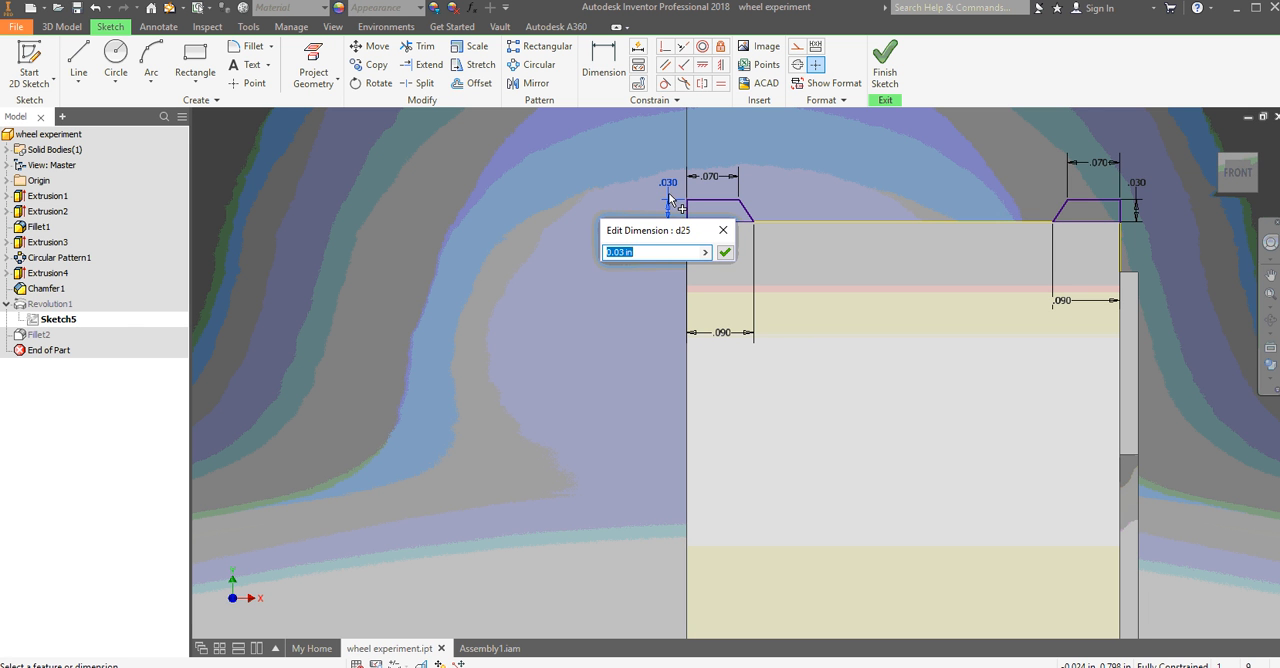
{"action": "type", "text": ".06"}
{"action": "key", "text": "Return"}
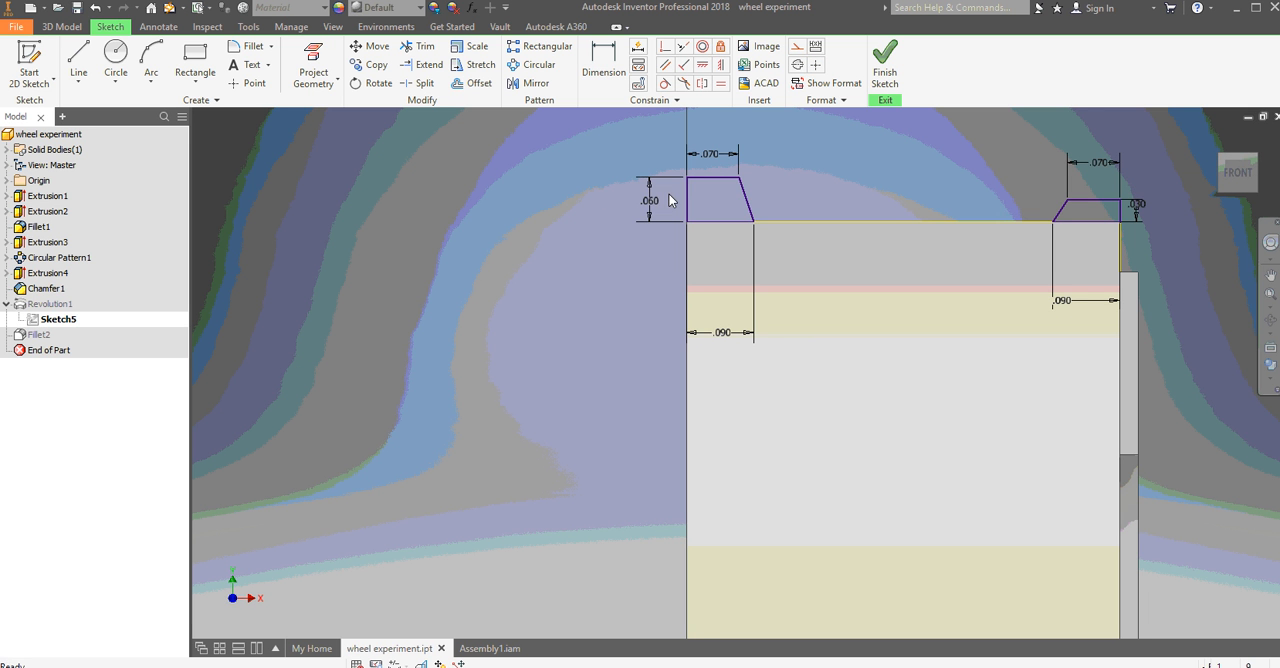
- Set the top width of the right-hand trapezoidal rim profile to .05 in and finish the sketch
{"action": "double_click", "coordinate": [1101, 168]}
{"action": "type", "text": "."}
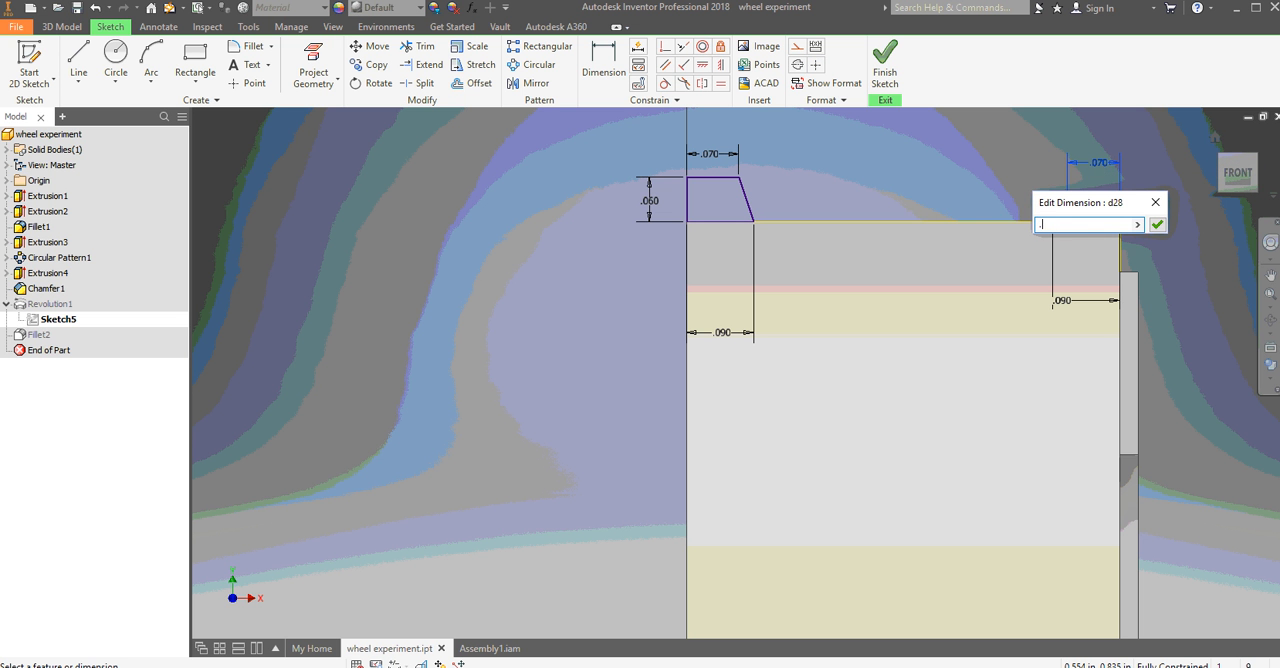
{"action": "type", "text": "05"}
{"action": "key", "text": "Return"}
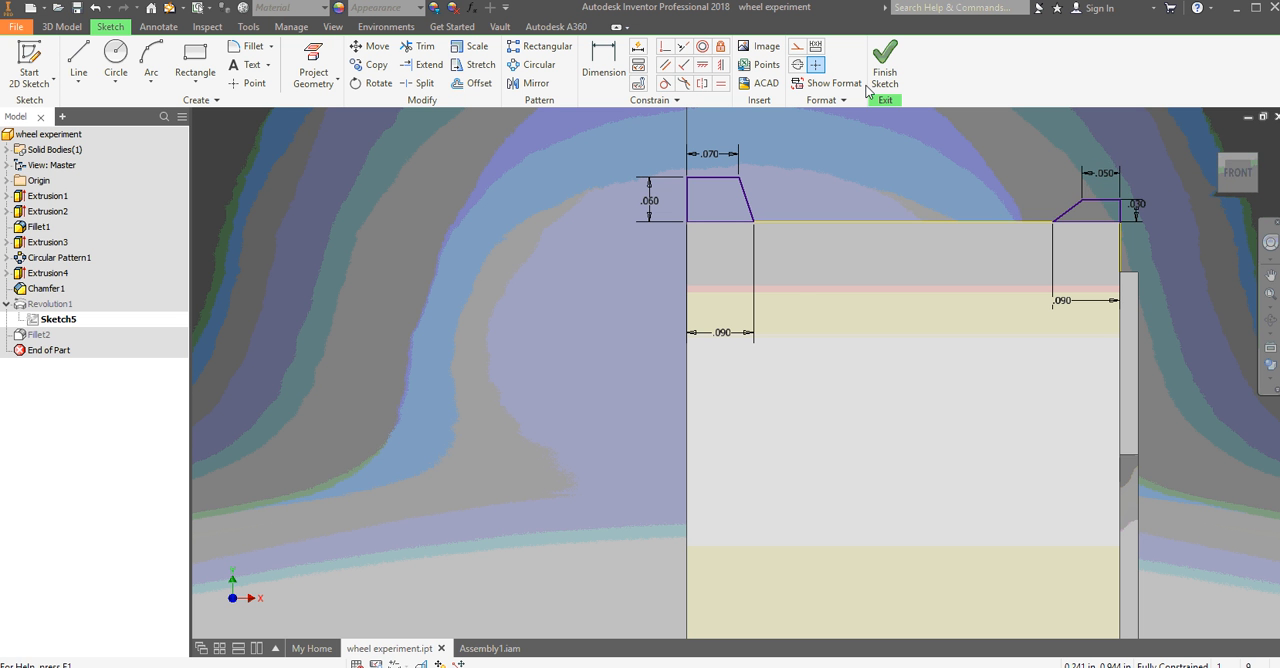
{"action": "left_click", "coordinate": [884, 65]}
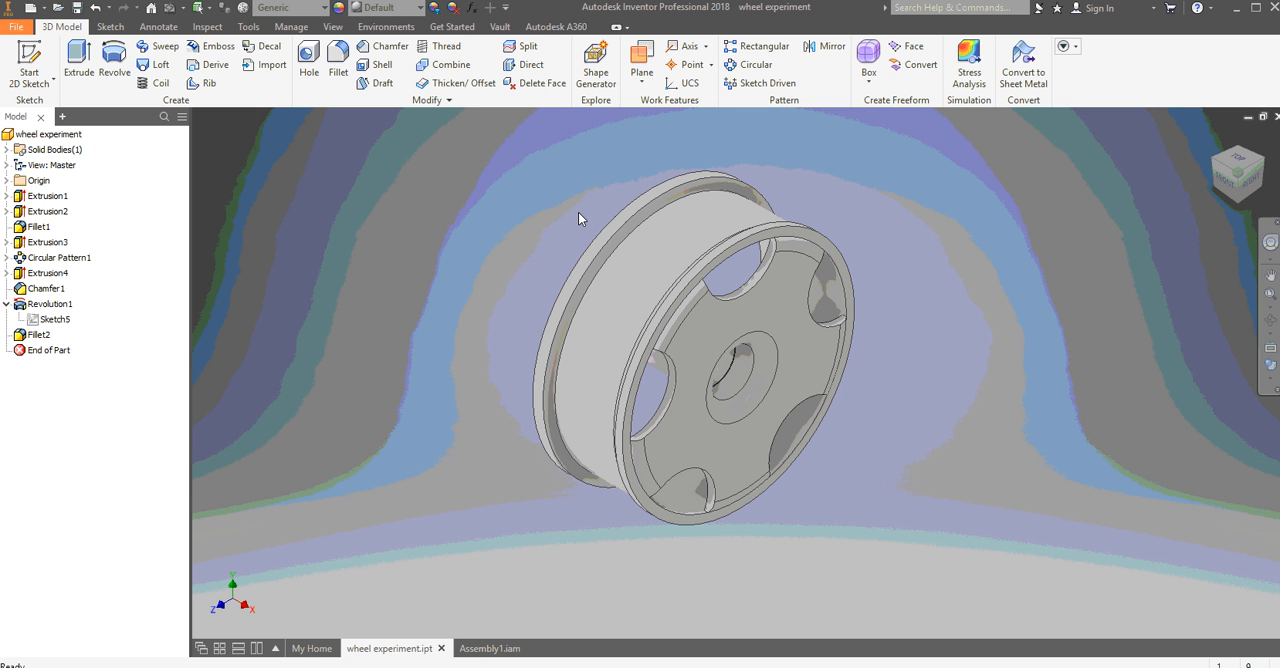
- Undo both dimension changes in the rim revolution's sketch and finish the sketch
{"action": "right_click", "coordinate": [316, 228]}
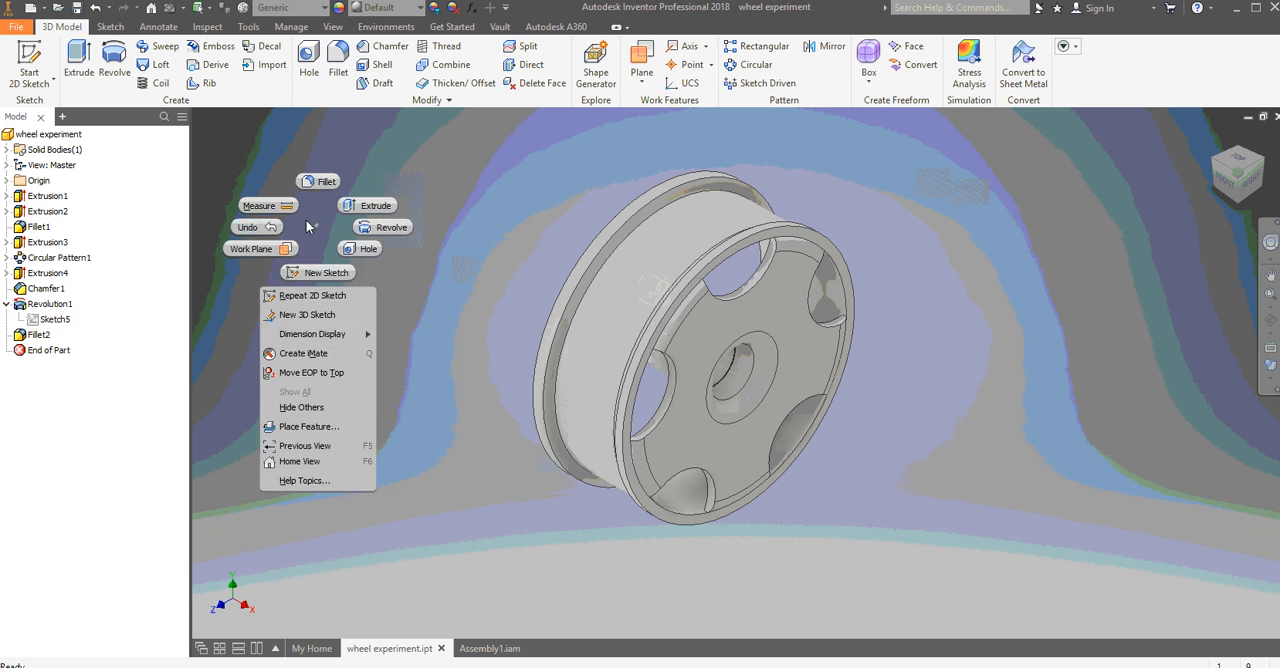
{"action": "left_click", "coordinate": [264, 221]}
{"action": "right_click", "coordinate": [319, 264]}
{"action": "left_click", "coordinate": [386, 230]}
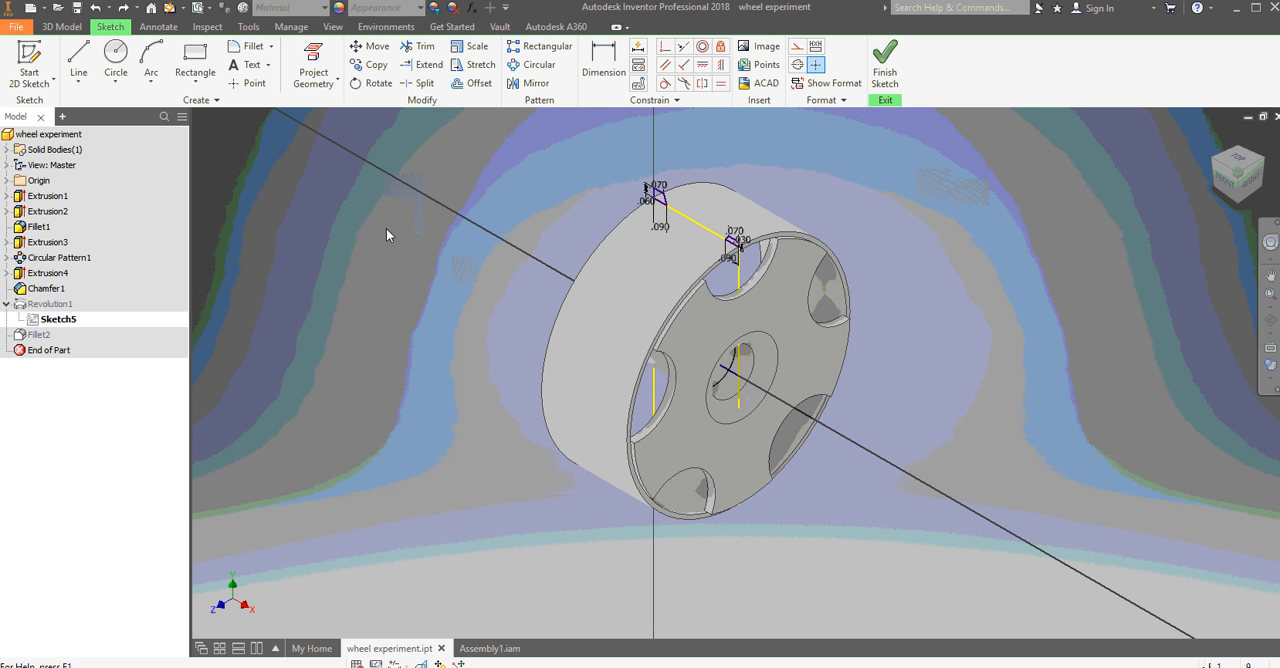
{"action": "right_click", "coordinate": [386, 230]}
{"action": "left_click", "coordinate": [331, 231]}
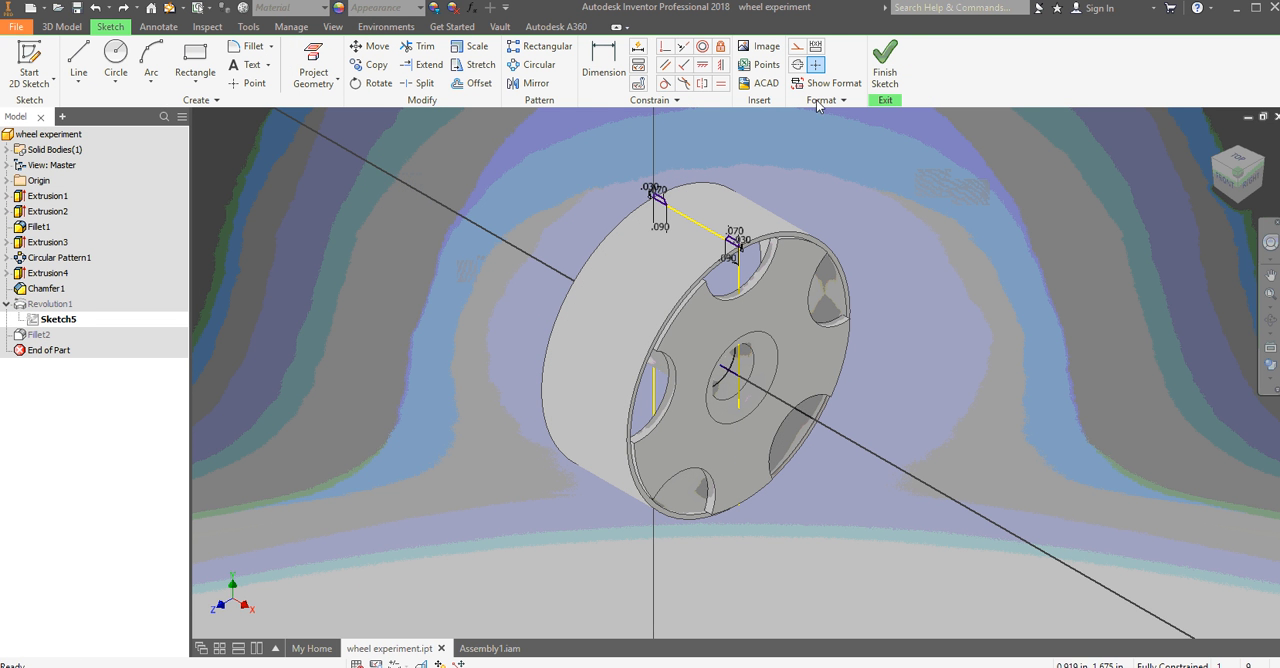
{"action": "left_click", "coordinate": [885, 60]}
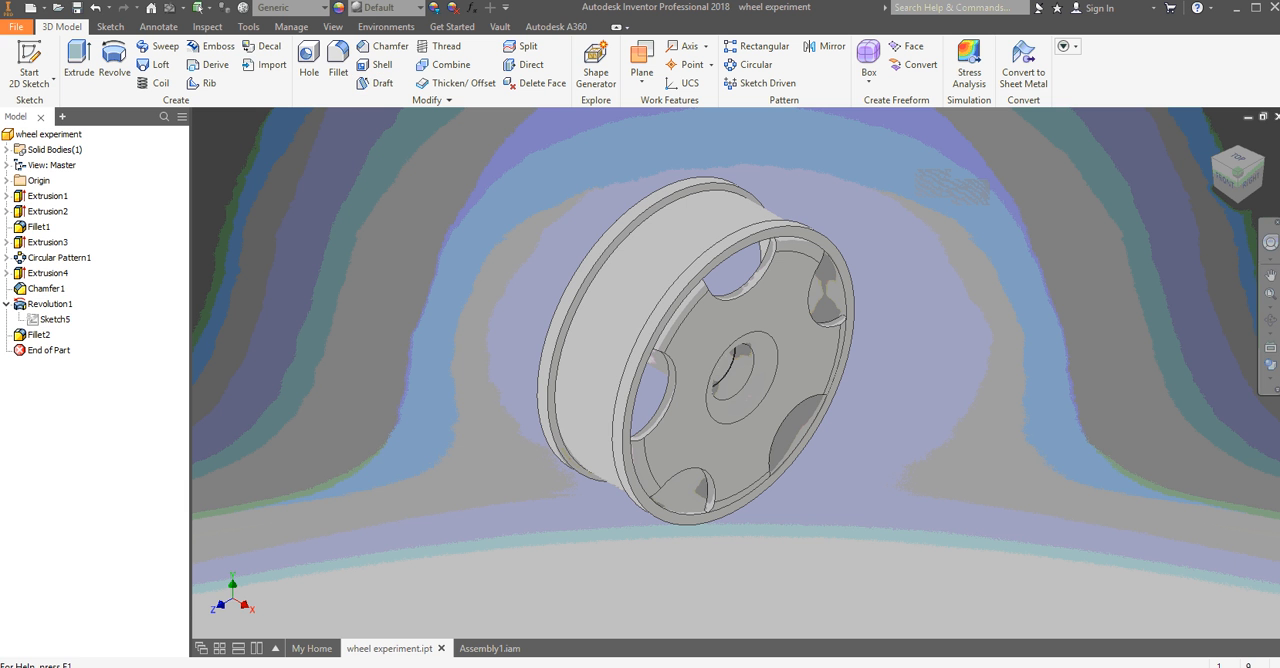